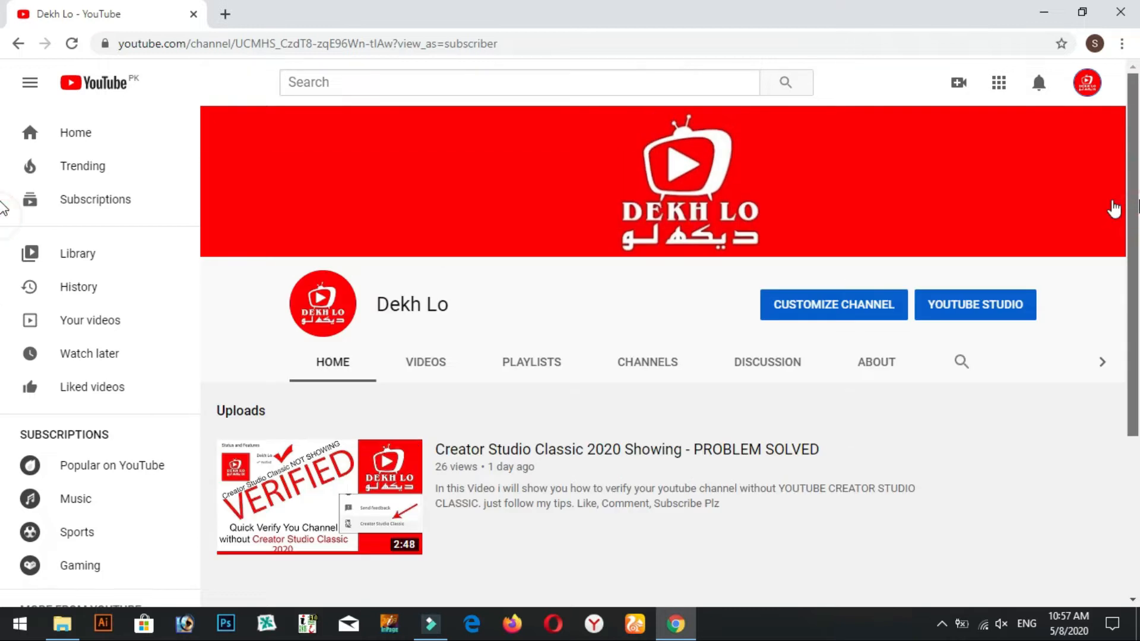
# Open the channel art upload dialog to check the recommended image size, and close it without uploading
pyautogui.click(851, 206)
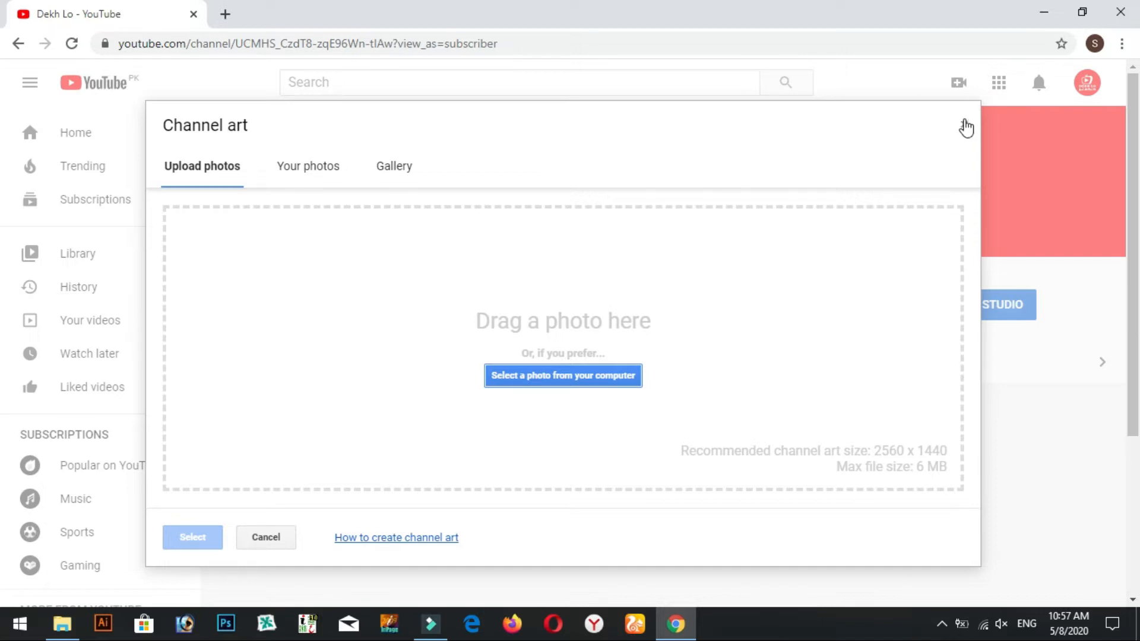
pyautogui.click(963, 123)
pyautogui.moveTo(963, 138)
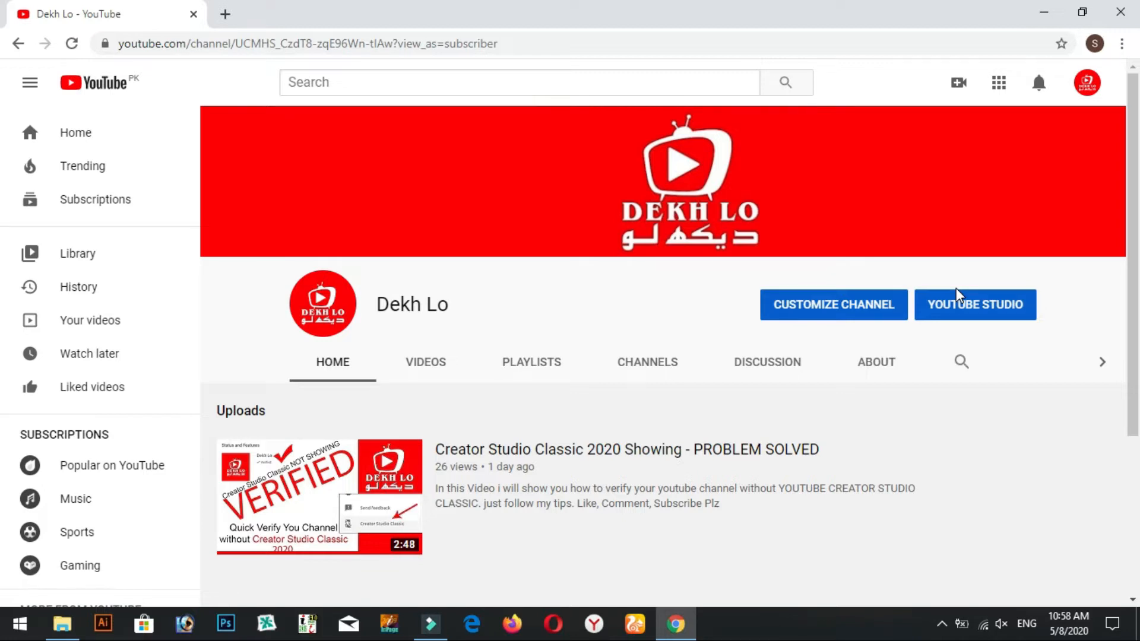
# Copy the MediaFire link for YouTube_Cover.rar from the New Text Document file on the desktop
pyautogui.click(1043, 7)
pyautogui.click(661, 215)
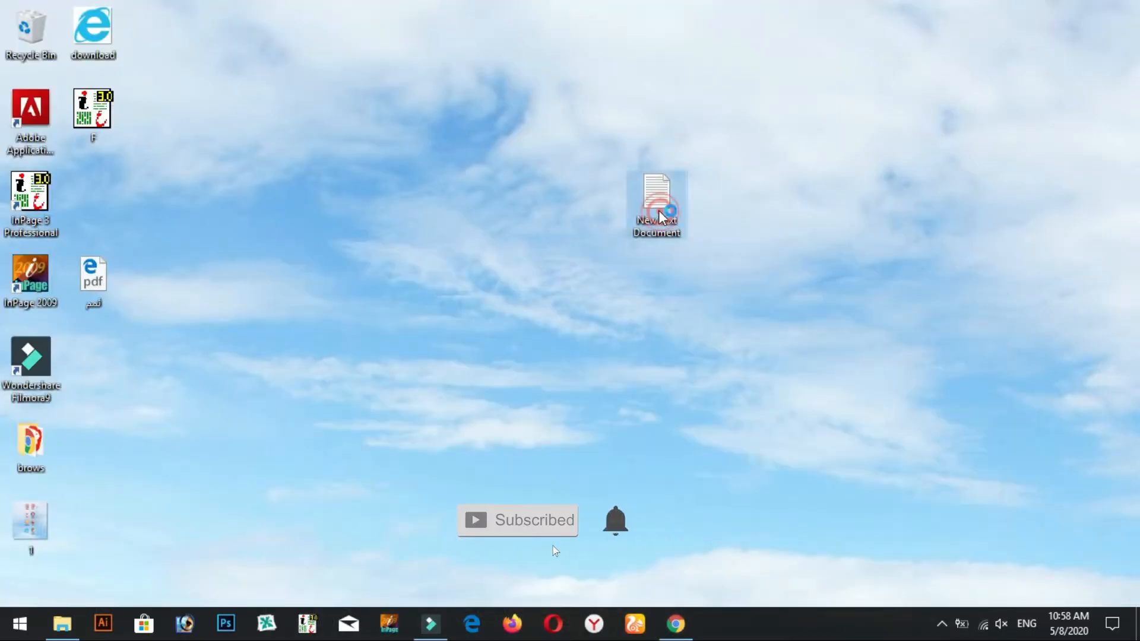
pyautogui.doubleClick(661, 215)
pyautogui.moveTo(558, 330); pyautogui.dragTo(83, 332)
pyautogui.rightClick(196, 334)
pyautogui.click(244, 388)
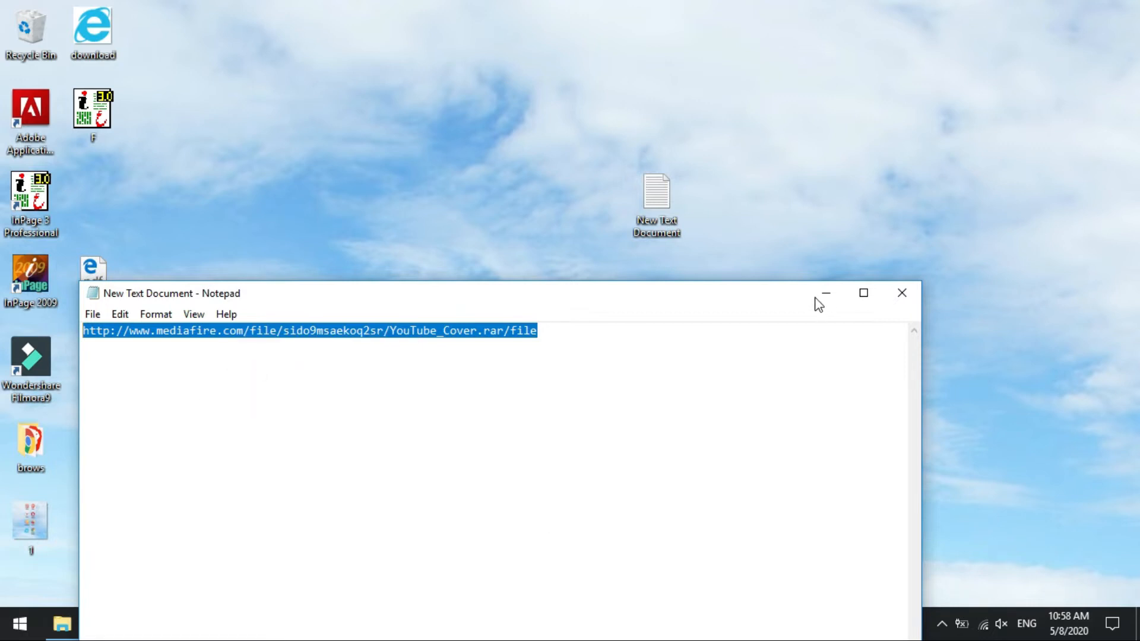
pyautogui.click(818, 297)
# Open the copied MediaFire link in a new Chrome tab and download the YouTube Cover archive
pyautogui.click(676, 624)
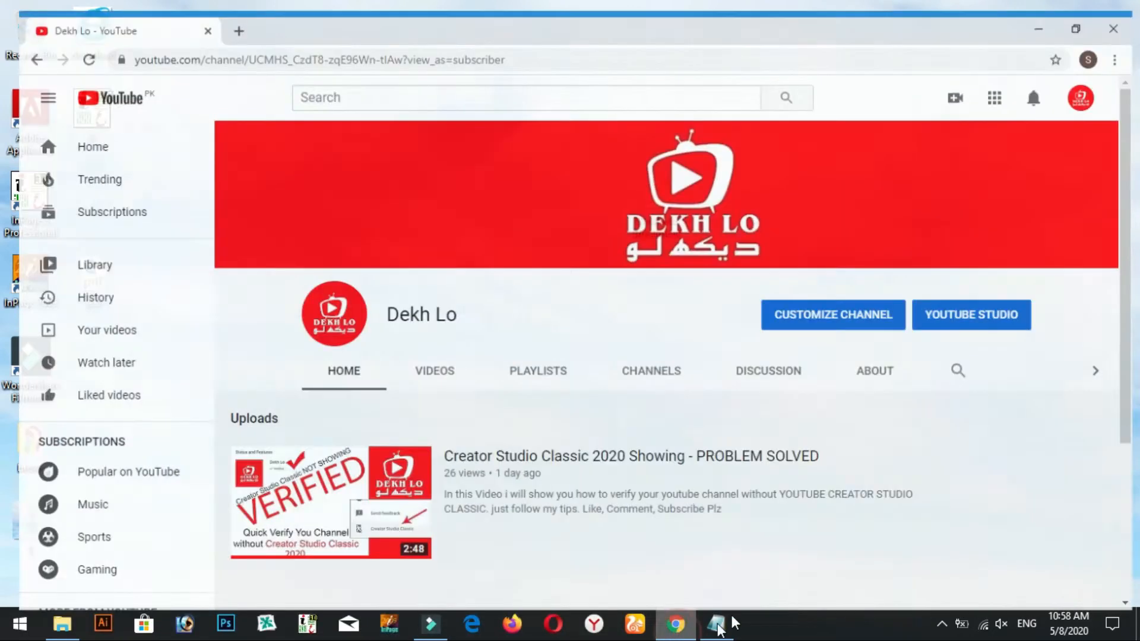
pyautogui.click(226, 14)
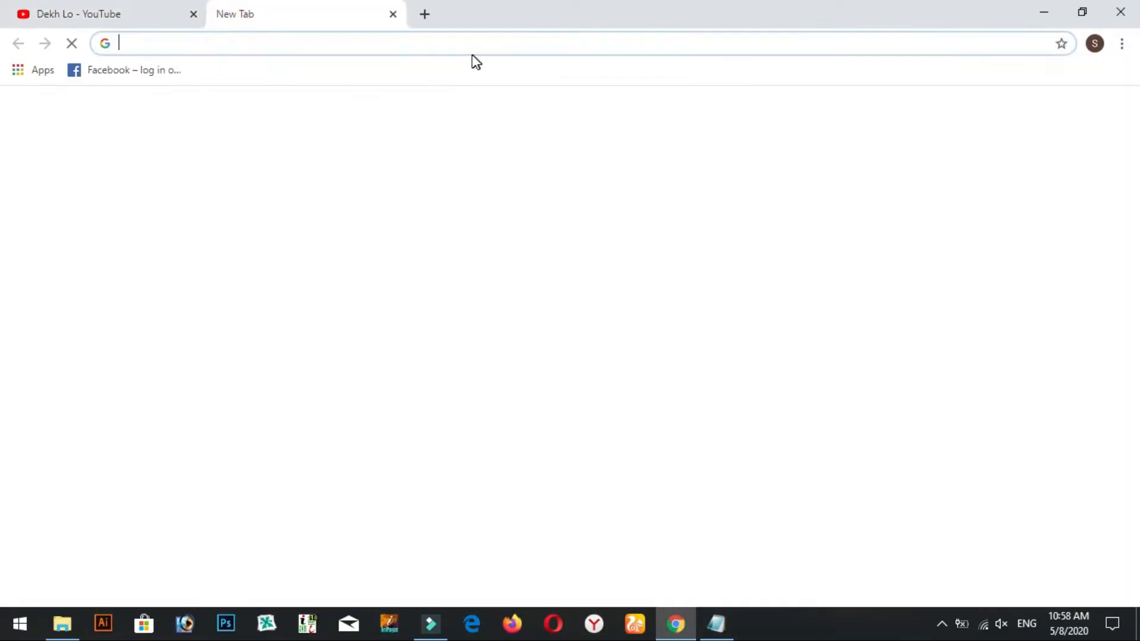
pyautogui.rightClick(479, 43)
pyautogui.click(525, 122)
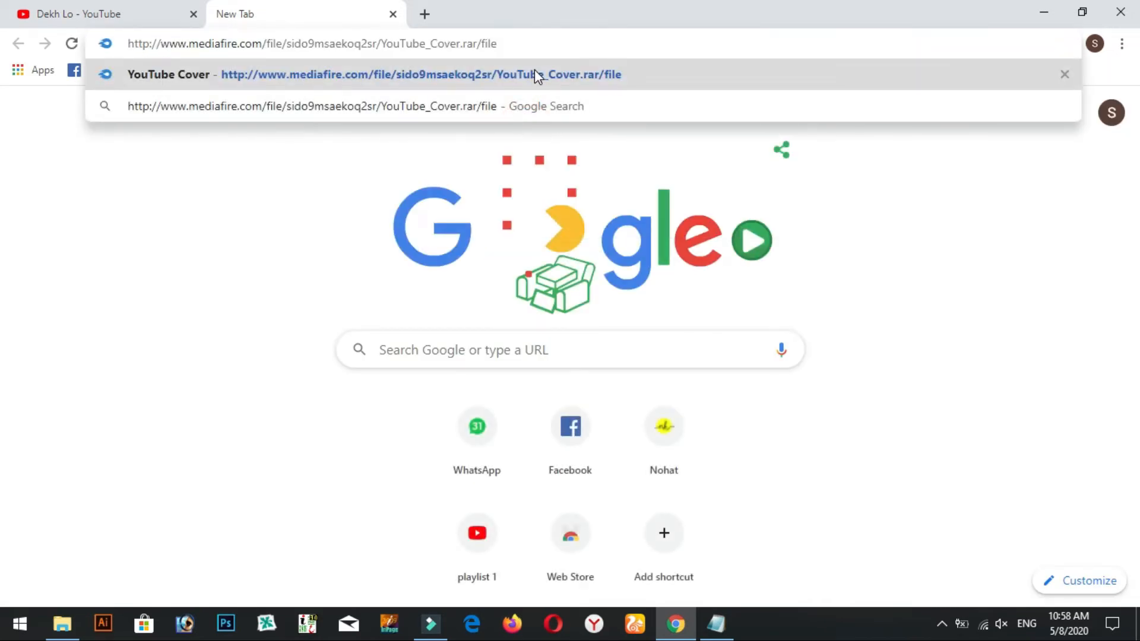
pyautogui.click(535, 75)
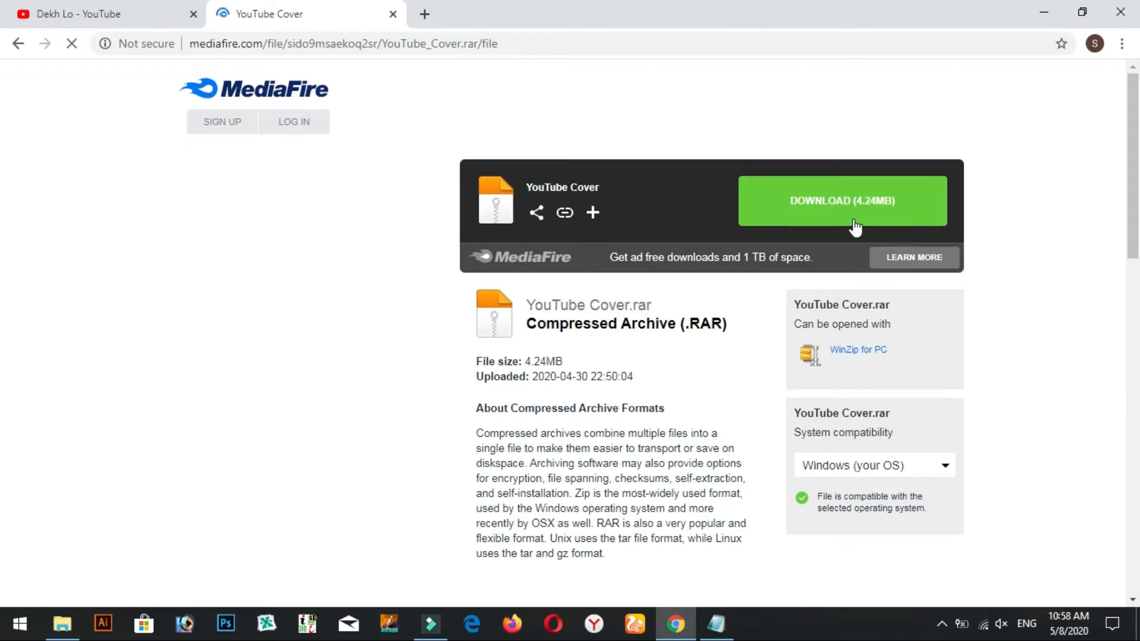
pyautogui.click(838, 212)
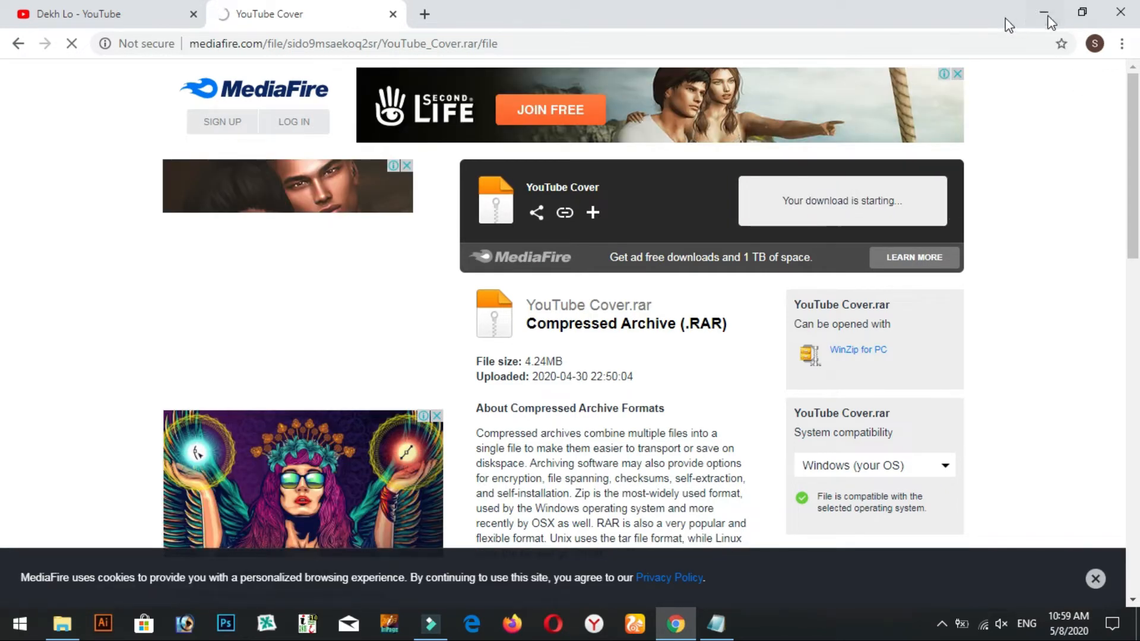
# Open the downloaded YouTube Cover archive and extract its Photoshop file to the Desktop
pyautogui.click(1082, 12)
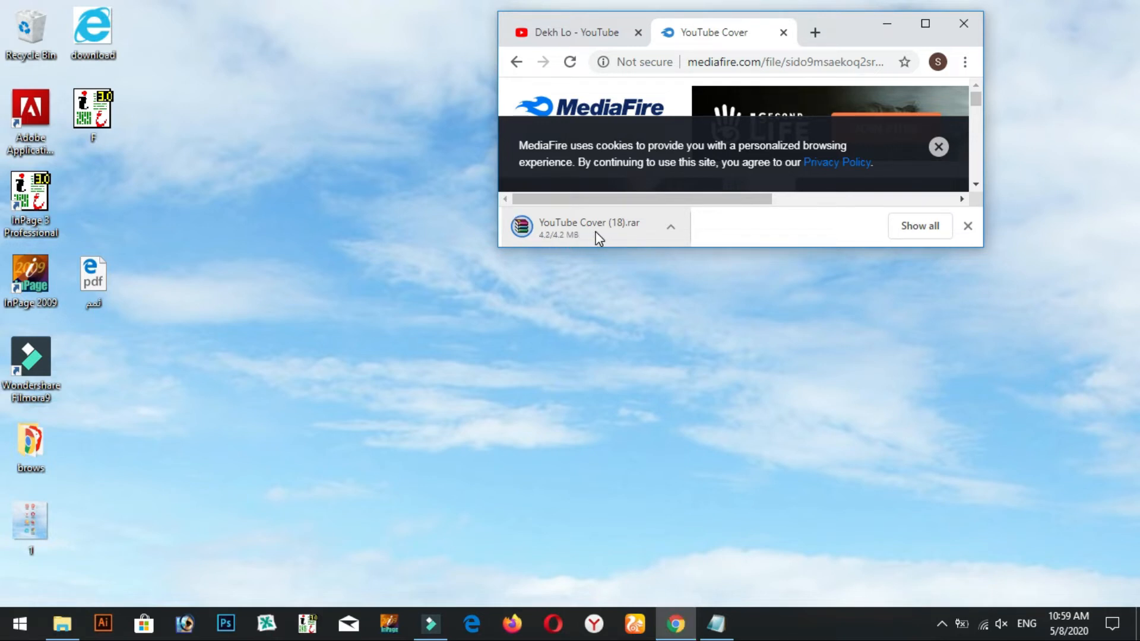
pyautogui.click(611, 230)
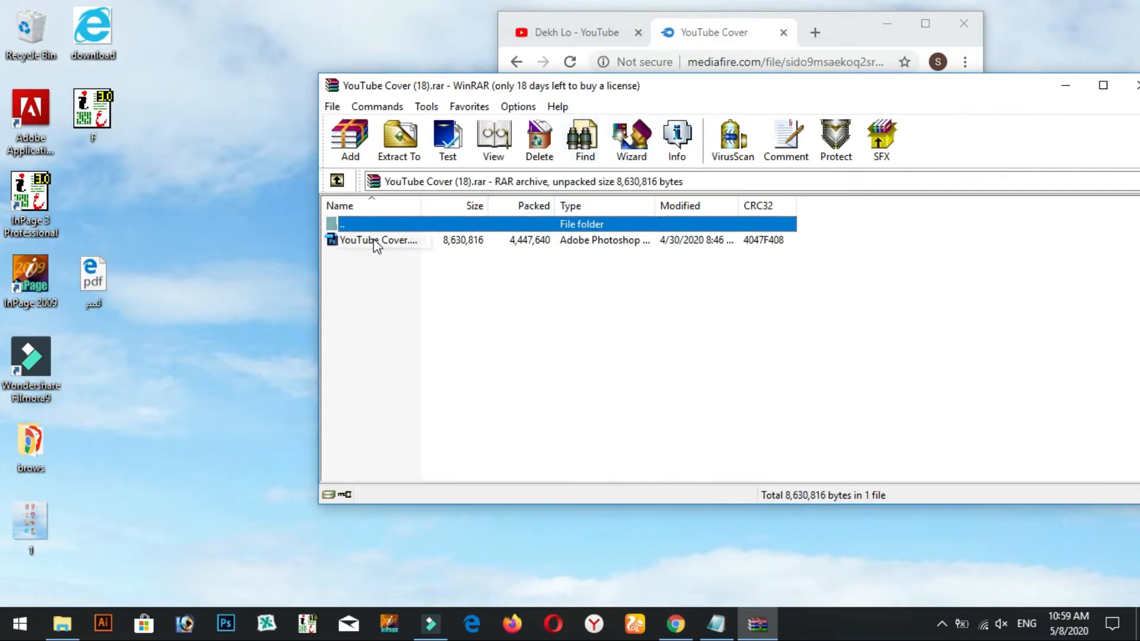
pyautogui.click(376, 238)
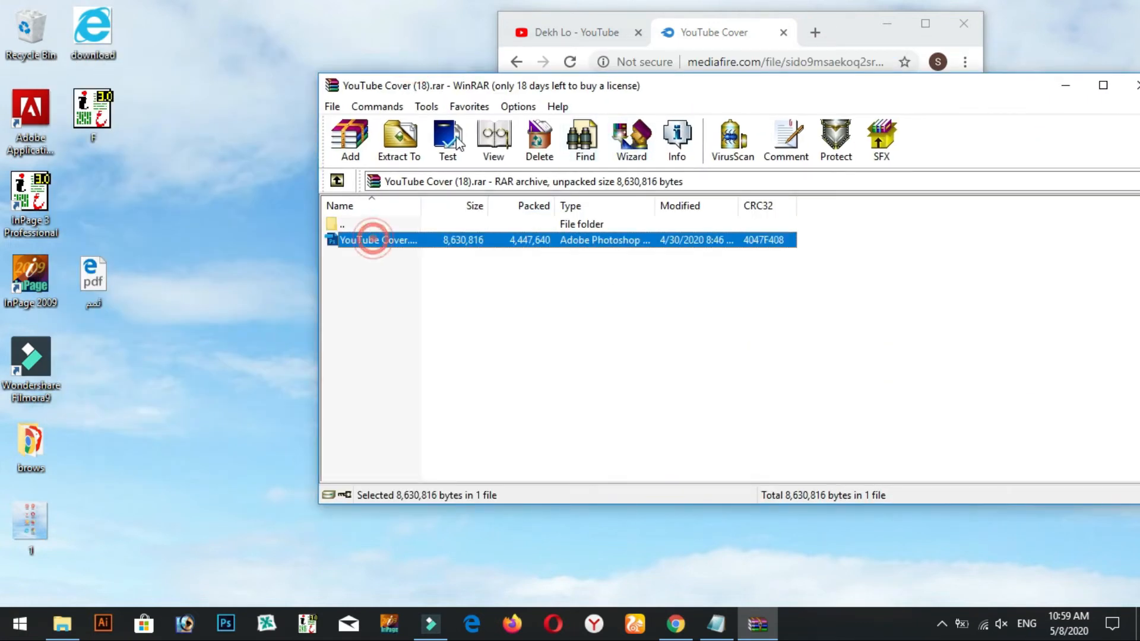
pyautogui.click(402, 146)
pyautogui.click(772, 200)
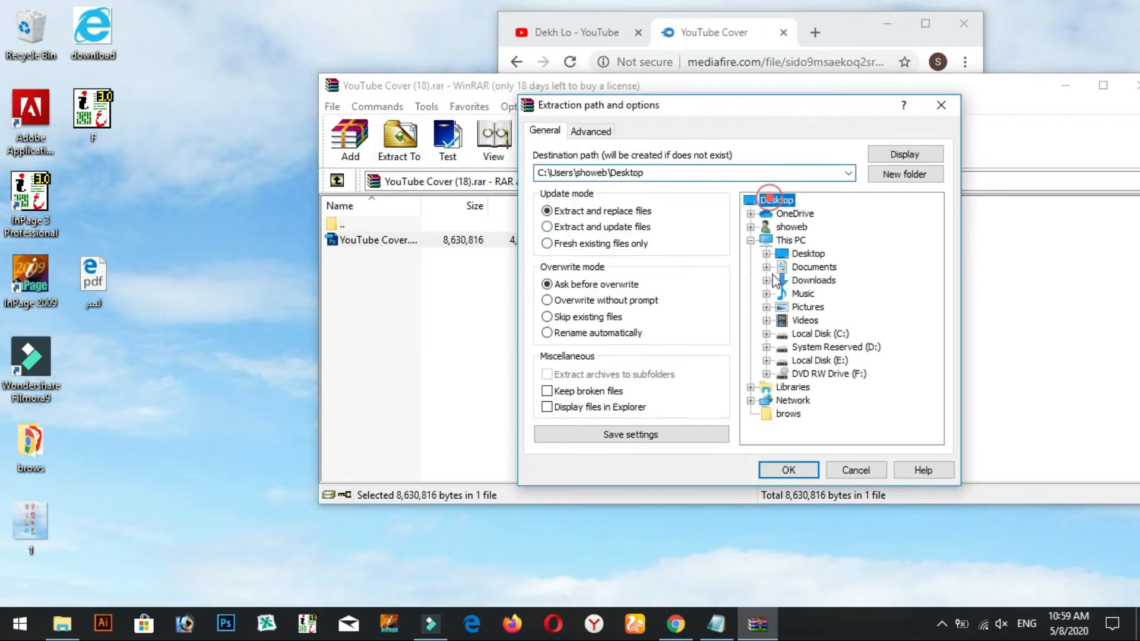
pyautogui.click(787, 469)
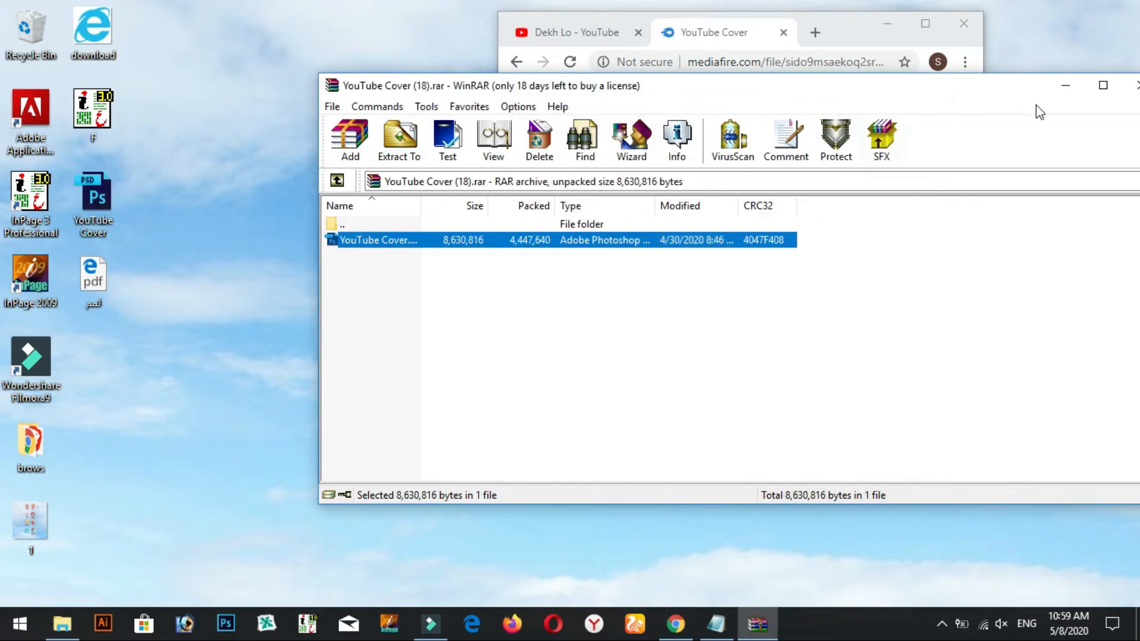
pyautogui.click(1061, 86)
# Move the extracted YouTube Cover file to a free area of the desktop and launch Adobe Photoshop
pyautogui.moveTo(90, 209)
pyautogui.mouseDown()
pyautogui.moveTo(424, 401)
pyautogui.moveTo(407, 380)
pyautogui.mouseUp()
pyautogui.moveTo(341, 267)
pyautogui.mouseDown()
pyautogui.moveTo(510, 448)
pyautogui.moveTo(511, 463)
pyautogui.mouseUp()
pyautogui.click(511, 469)
pyautogui.click(190, 622)
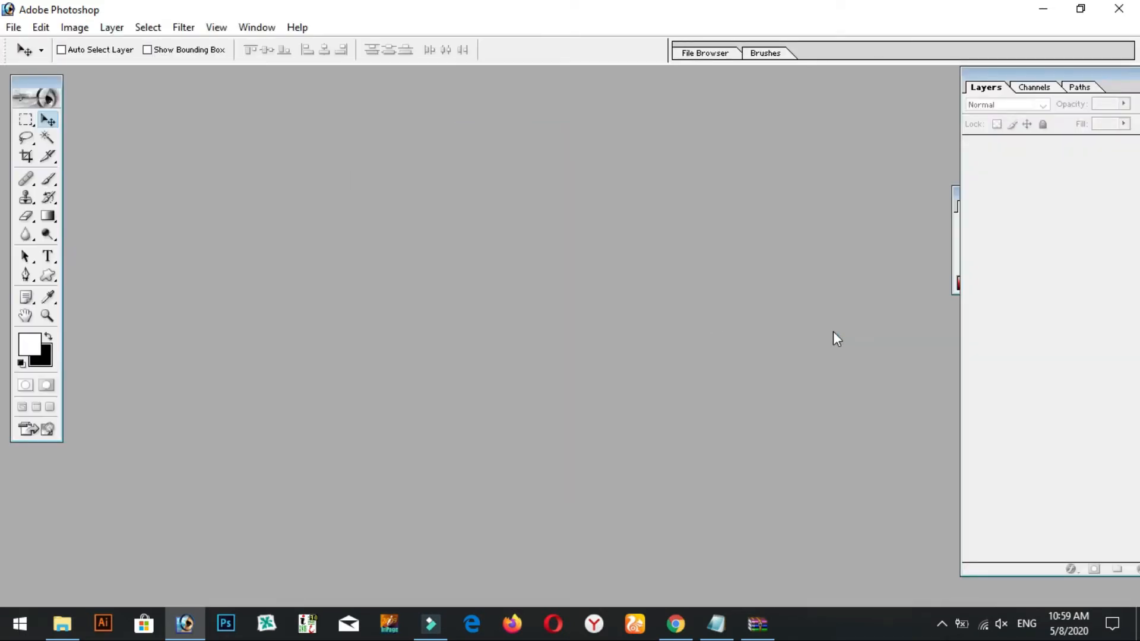
# Open the YouTube Cover PSD from the desktop in Photoshop and maximize its document window
pyautogui.click(1081, 9)
pyautogui.moveTo(810, 25); pyautogui.dragTo(671, 308)
pyautogui.moveTo(504, 311); pyautogui.dragTo(773, 356)
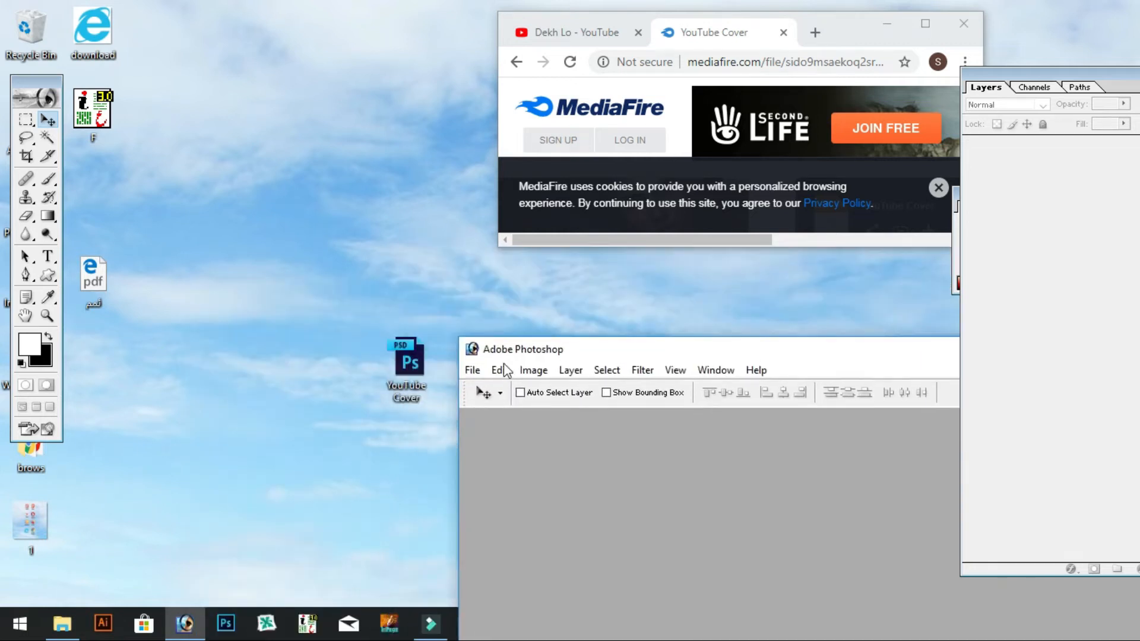
pyautogui.moveTo(398, 360); pyautogui.dragTo(600, 463)
pyautogui.click(980, 616)
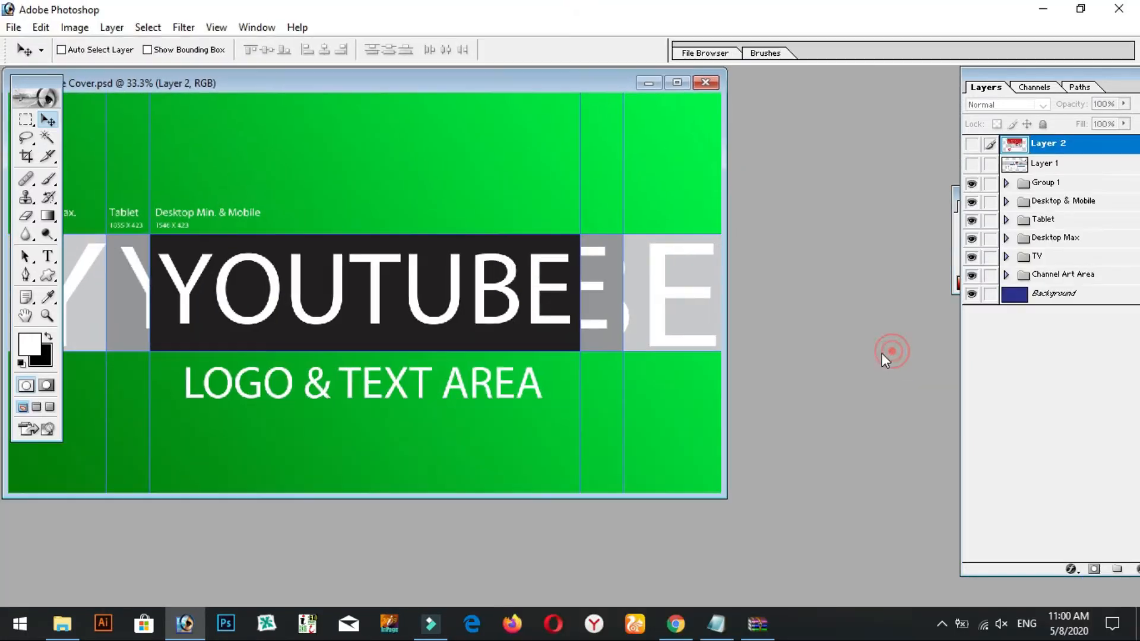
pyautogui.doubleClick(892, 351)
pyautogui.click(676, 83)
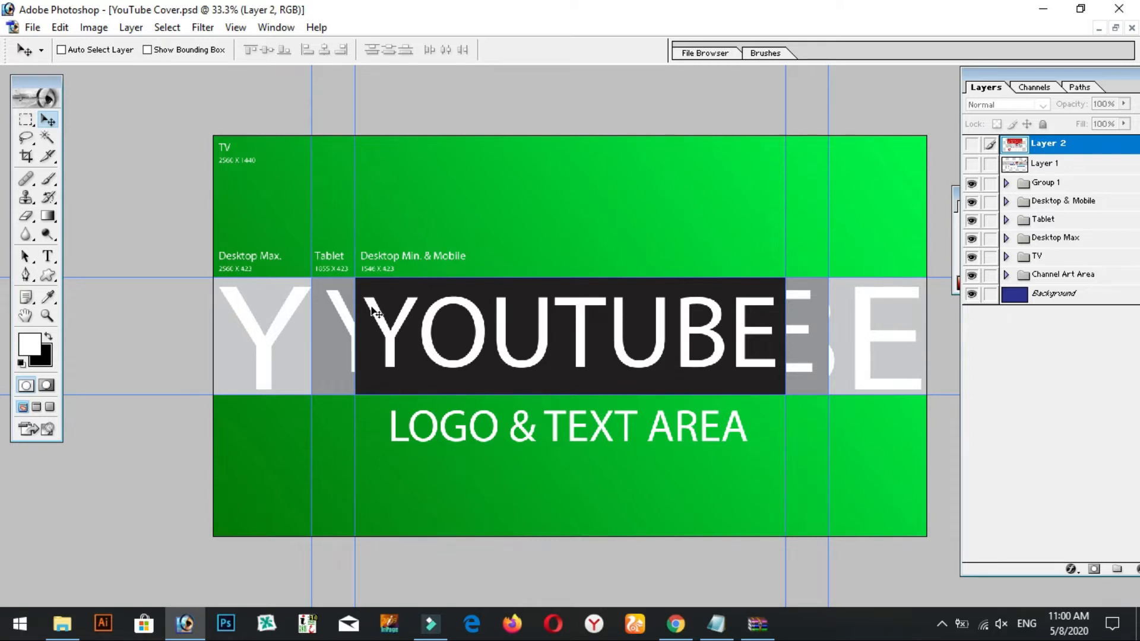
# Marquee-select the full-width Desktop Max band of the template, and clear the selection
pyautogui.click(25, 120)
pyautogui.moveTo(197, 277); pyautogui.dragTo(927, 395)
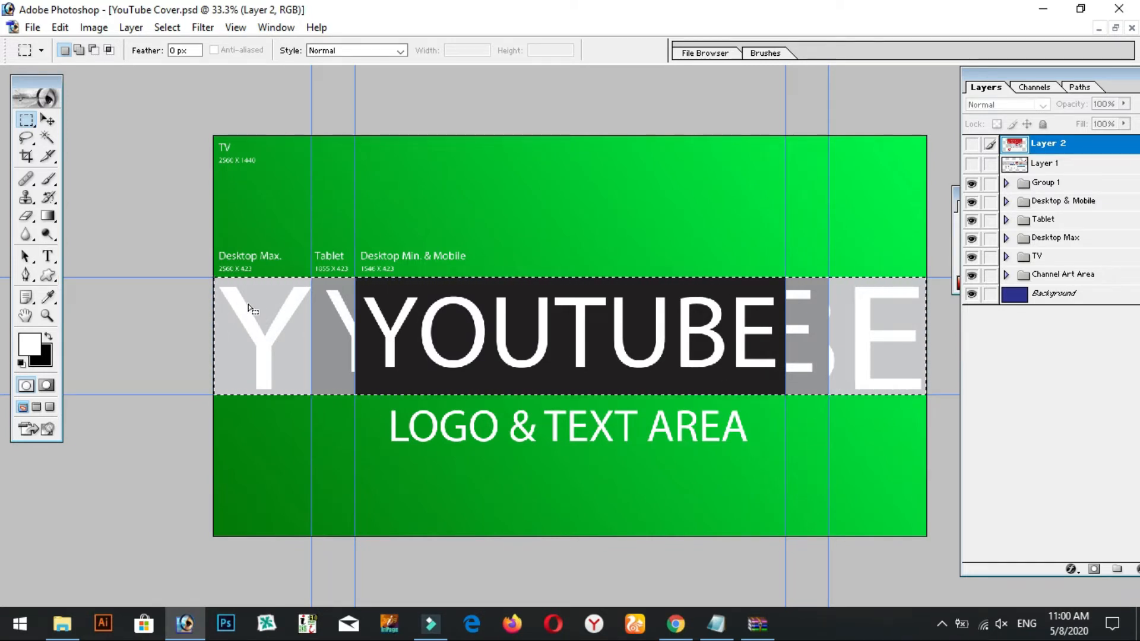
pyautogui.click(755, 398)
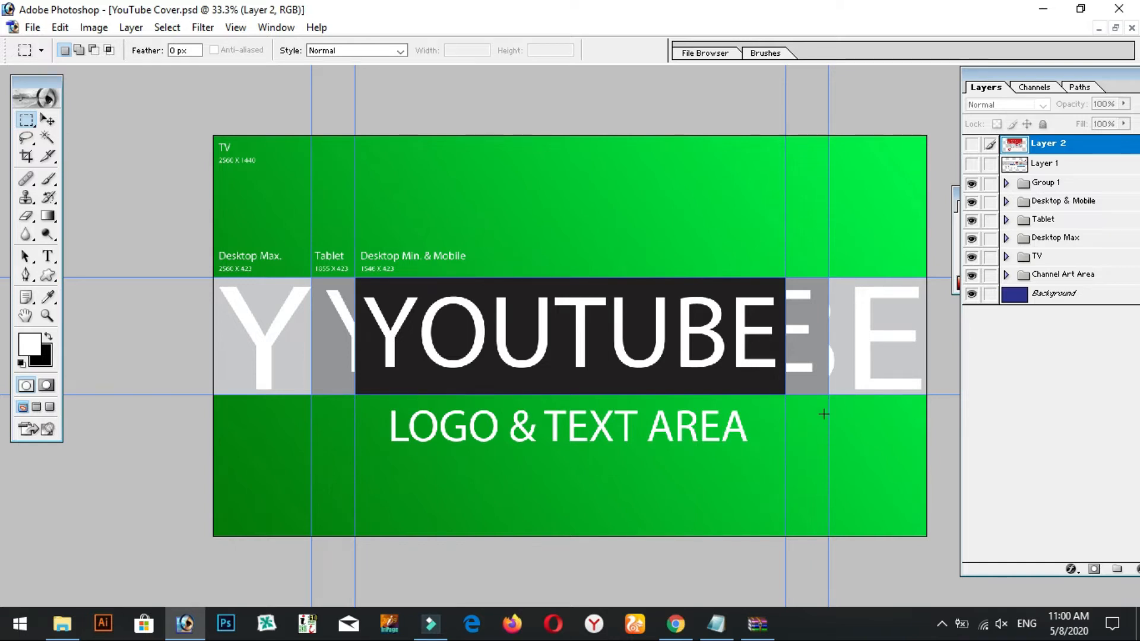
# Hide the Background layer and inspect the contents of the Channel Art Area group
pyautogui.click(972, 292)
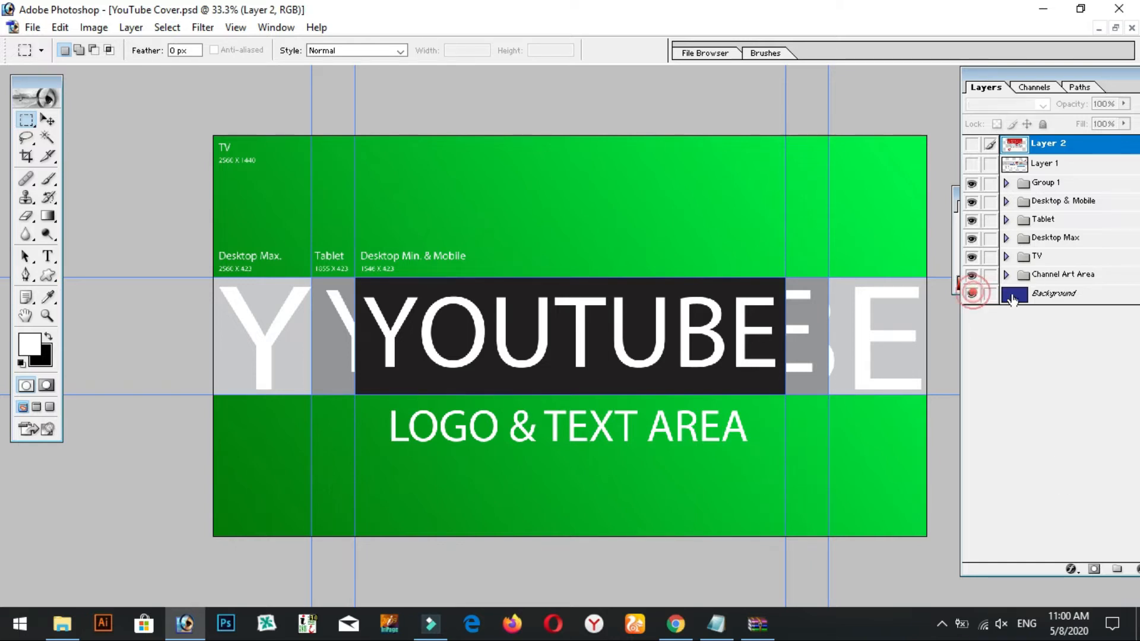
pyautogui.click(1009, 294)
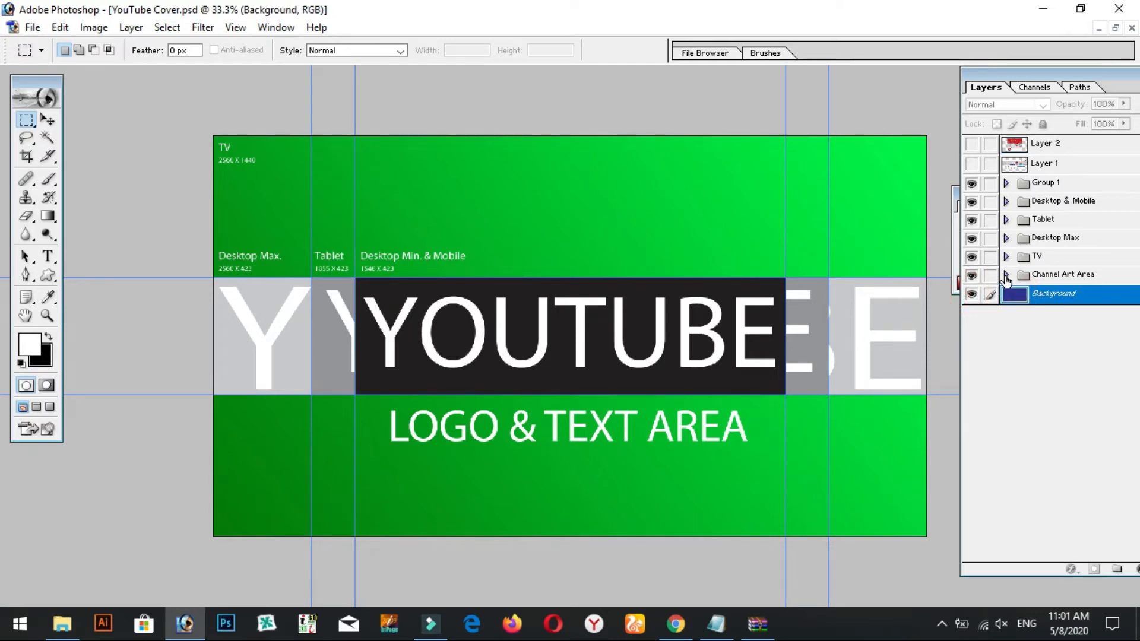
pyautogui.click(1006, 275)
pyautogui.click(972, 413)
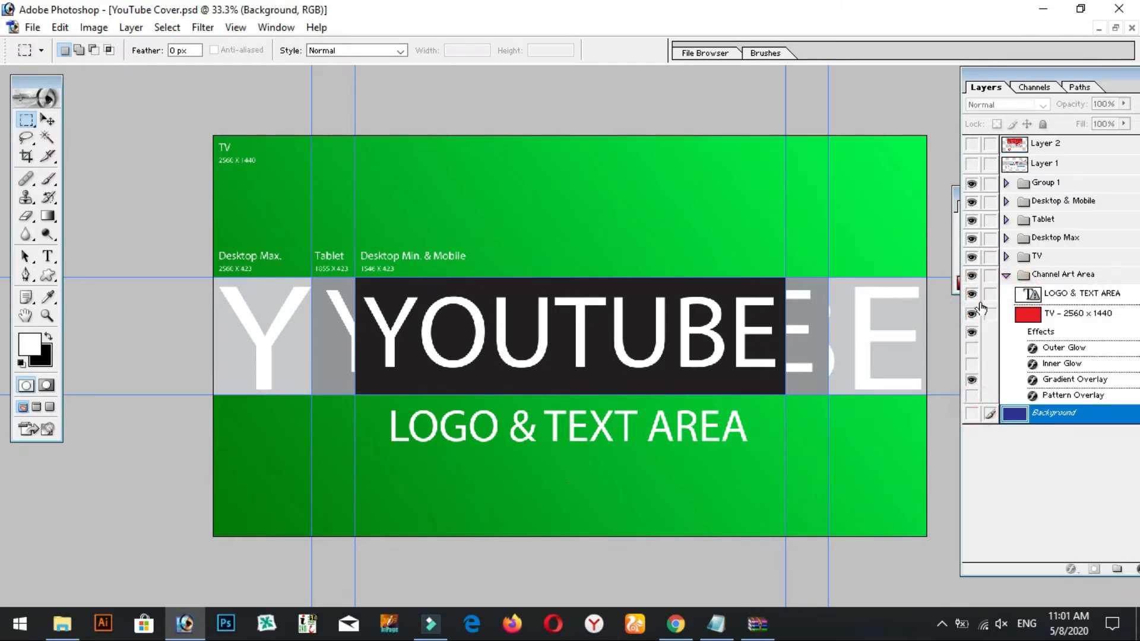
pyautogui.click(1007, 275)
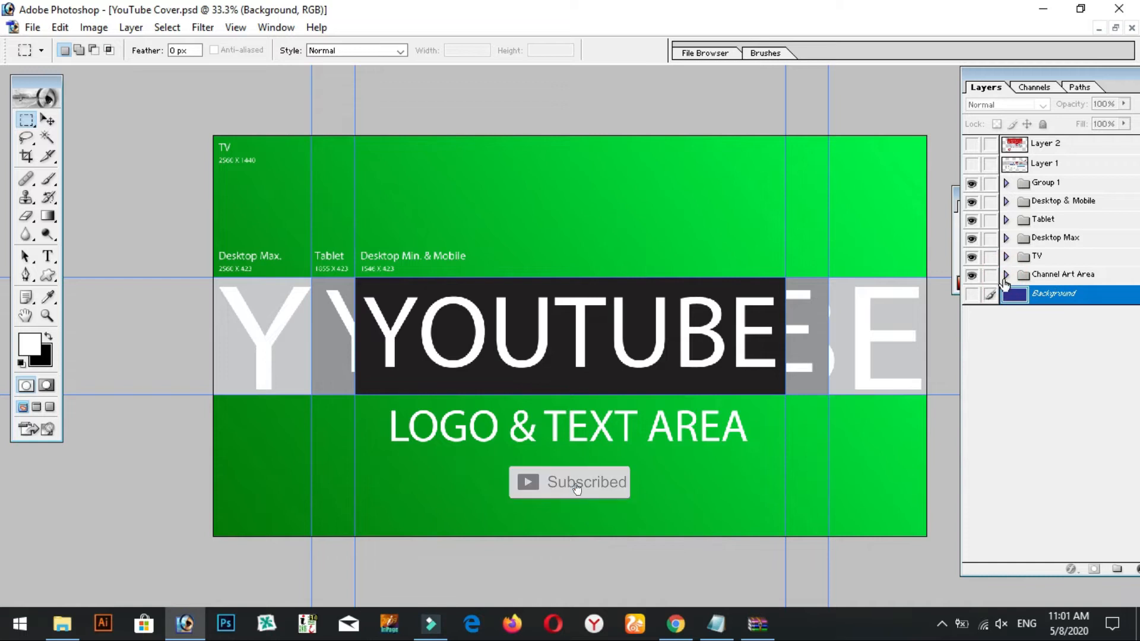
# Expand the Channel Art Area group and toggle the TV - 2560 x 1440 layer's visibility to check what it covers
pyautogui.click(1006, 275)
pyautogui.click(974, 315)
pyautogui.click(975, 315)
pyautogui.click(1048, 316)
pyautogui.click(971, 317)
pyautogui.click(971, 317)
pyautogui.click(972, 319)
pyautogui.click(972, 319)
pyautogui.click(972, 319)
pyautogui.click(972, 319)
# Open the Gradient Overlay settings in the layer style of the TV - 2560 x 1440 layer
pyautogui.rightClick(1036, 314)
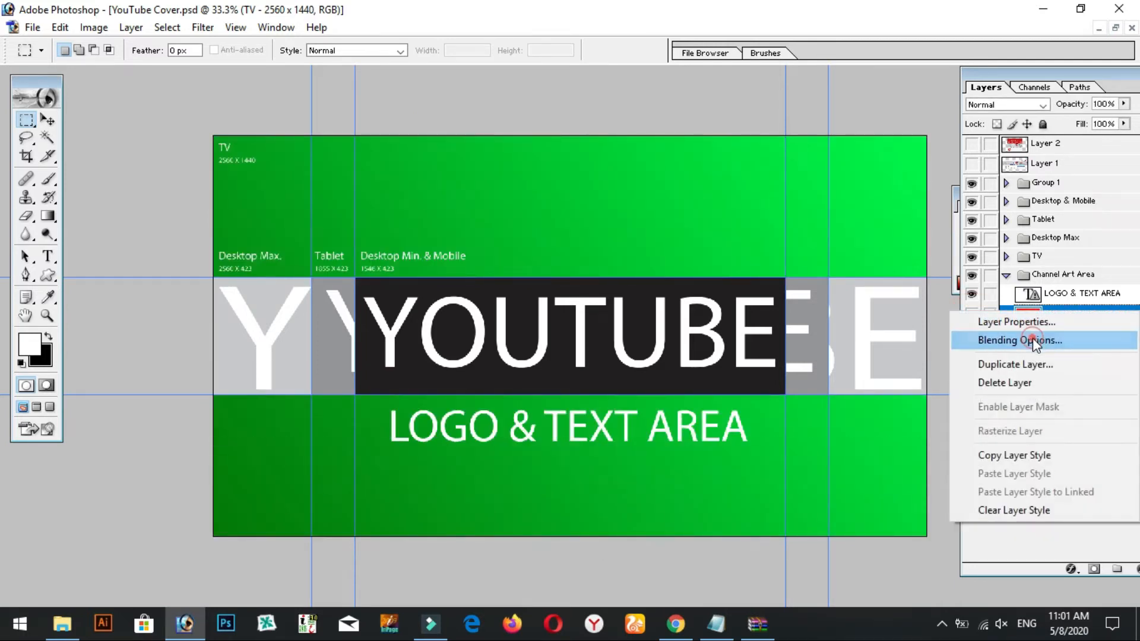
pyautogui.click(1033, 341)
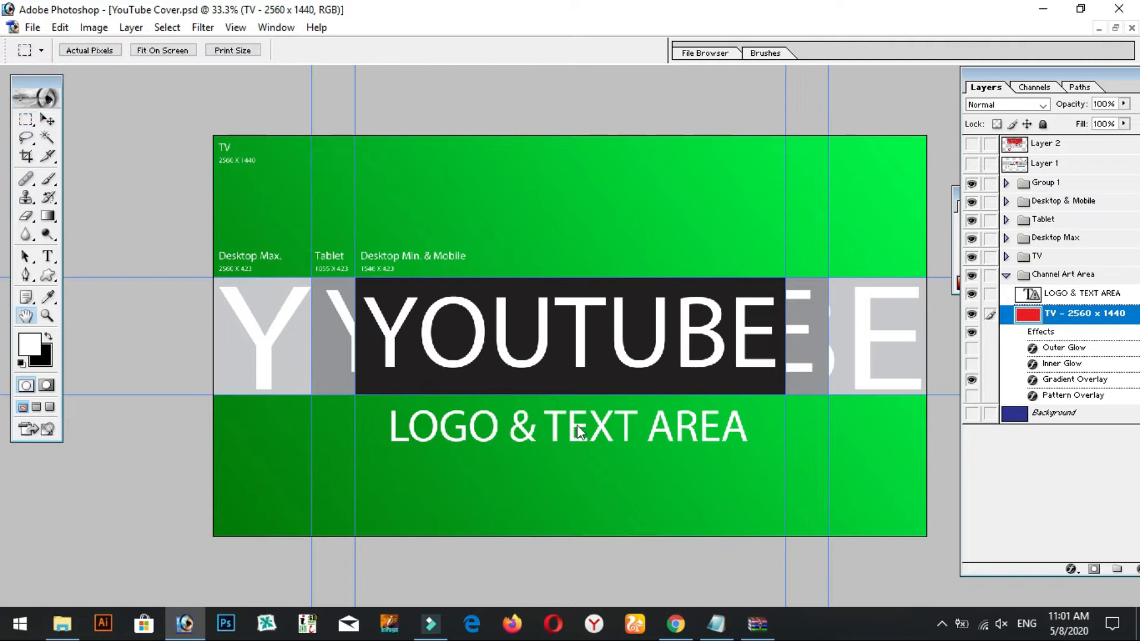
pyautogui.moveTo(460, 110); pyautogui.dragTo(905, 69)
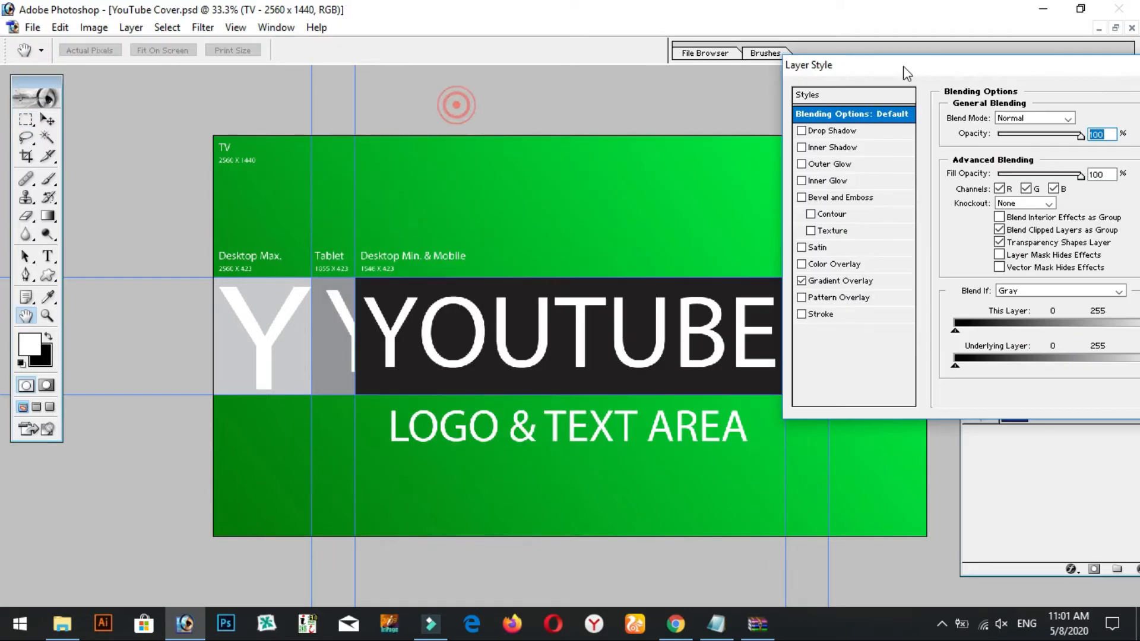
pyautogui.click(839, 283)
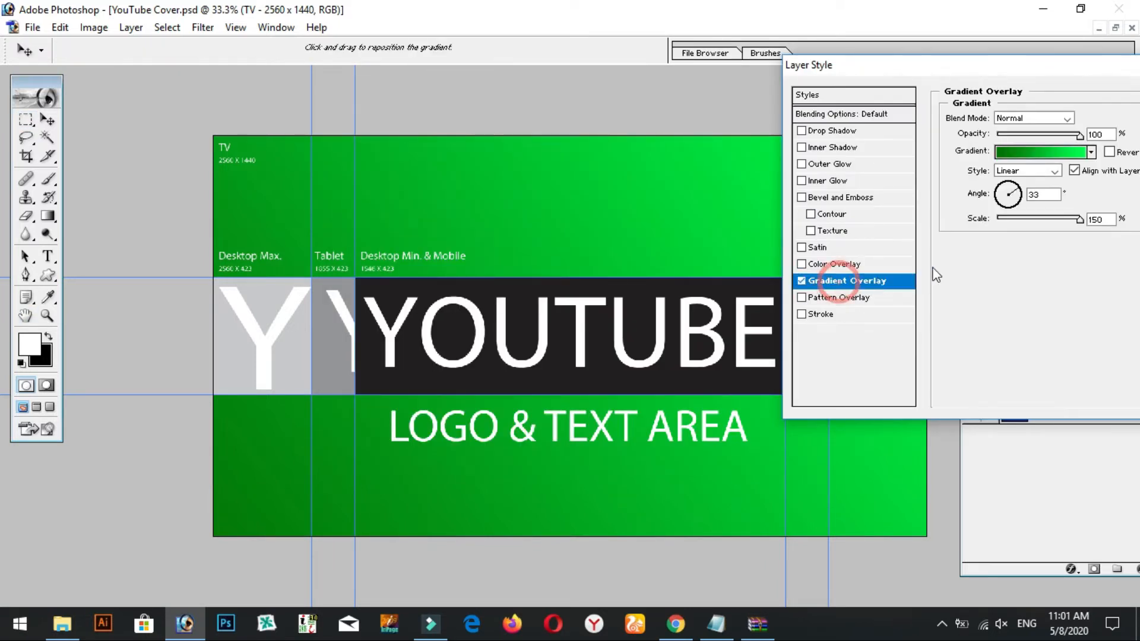
# Try several preset gradients on the overlay and apply the black-to-white gradient to the layer
pyautogui.click(1091, 152)
pyautogui.click(1024, 210)
pyautogui.click(968, 239)
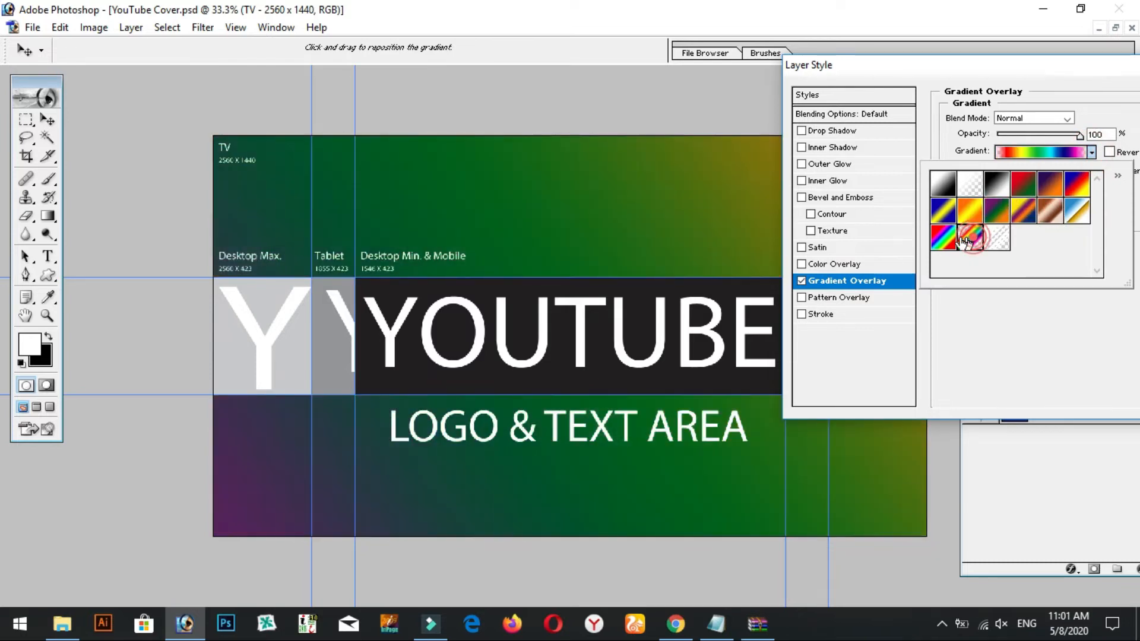
pyautogui.click(944, 184)
pyautogui.click(1023, 184)
pyautogui.click(1051, 184)
pyautogui.click(984, 189)
pyautogui.click(956, 61)
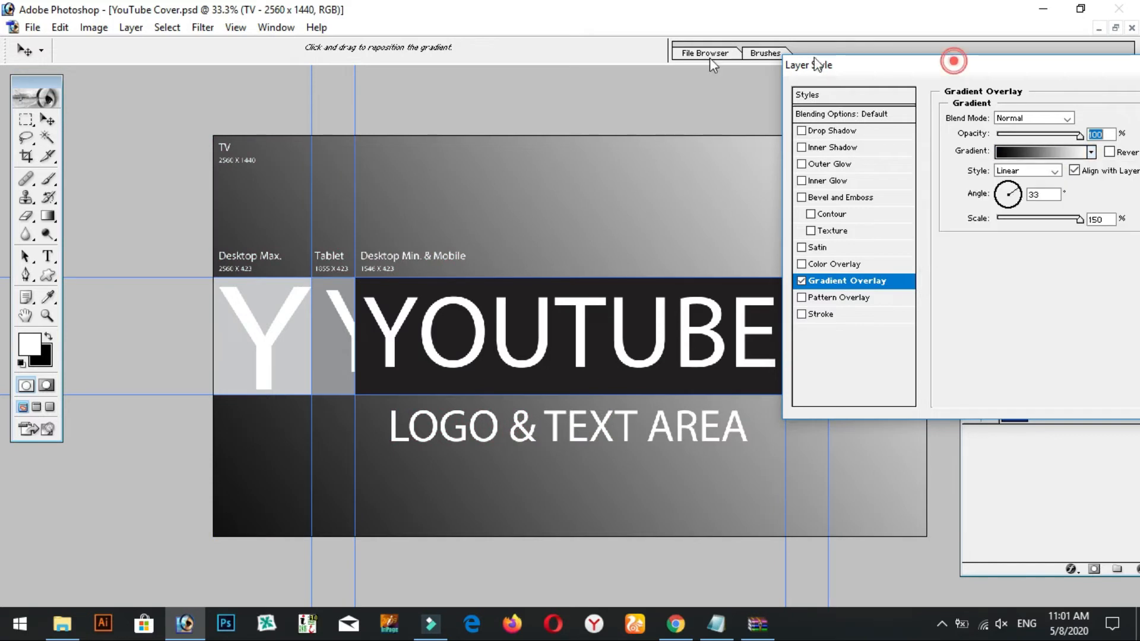
pyautogui.moveTo(819, 66); pyautogui.dragTo(558, 66)
pyautogui.click(980, 87)
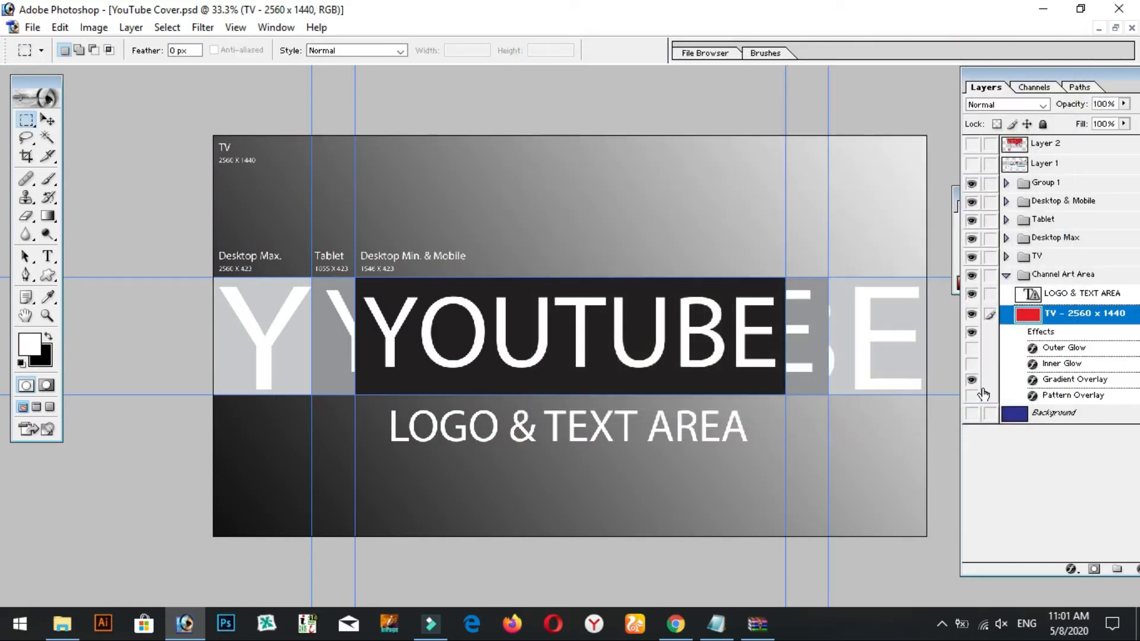
# Collapse the Channel Art Area group and toggle the TV and Desktop Max groups off and on to check them
pyautogui.click(1007, 274)
pyautogui.click(975, 259)
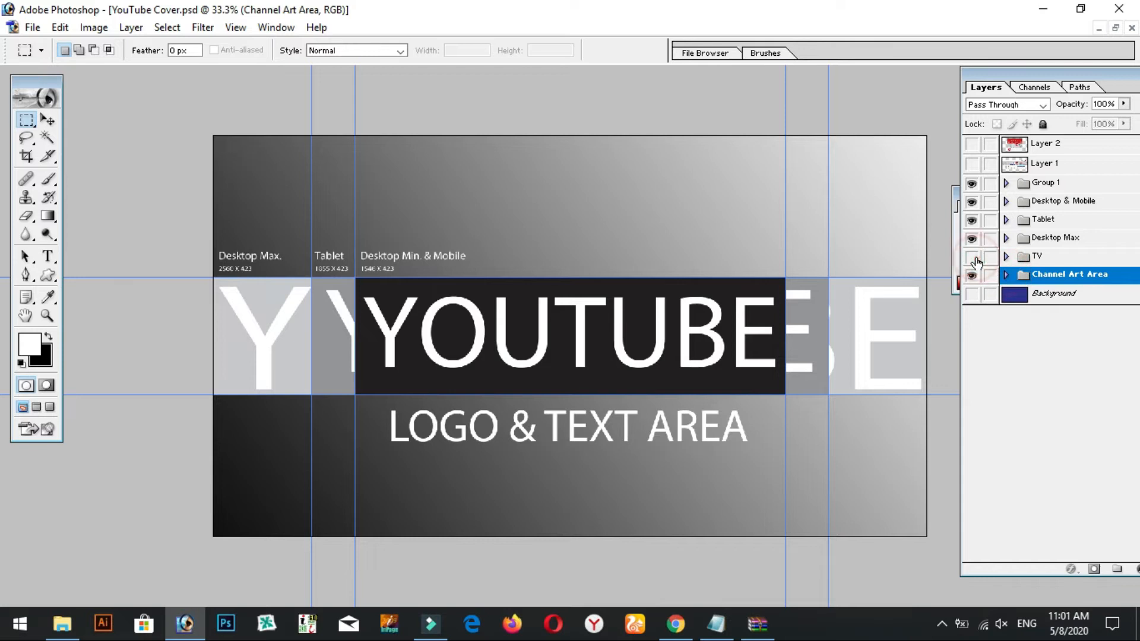
pyautogui.click(976, 259)
pyautogui.click(976, 238)
pyautogui.click(976, 238)
# Marquee-select the Tablet area, replace it with a selection of the full-width Desktop Max band, and activate the Move tool
pyautogui.moveTo(312, 278); pyautogui.dragTo(770, 422)
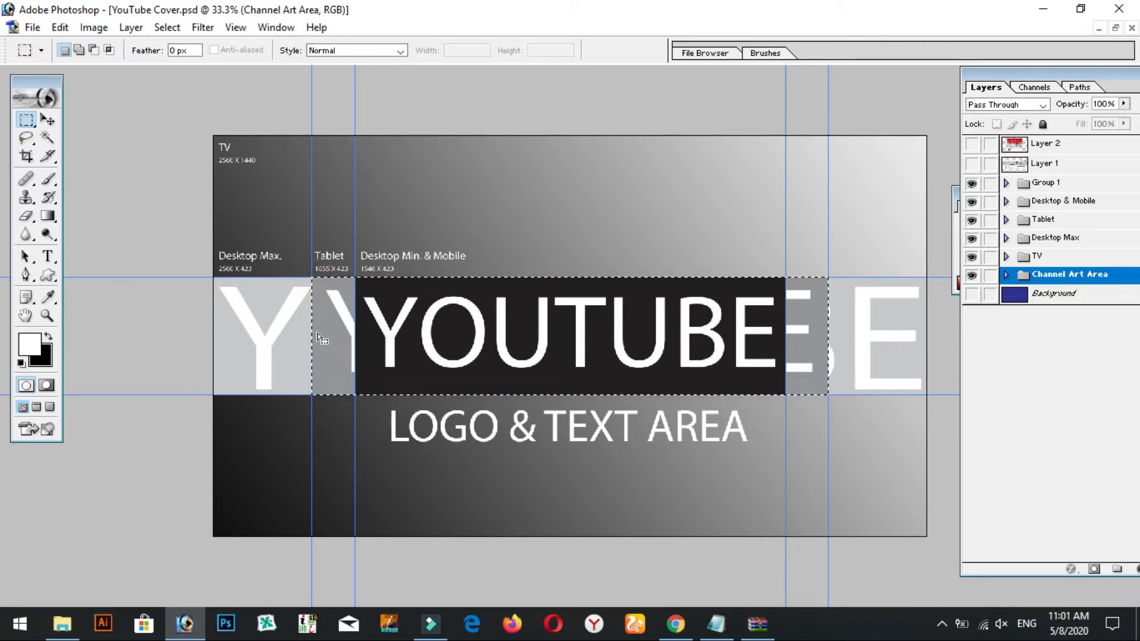
pyautogui.moveTo(213, 277); pyautogui.dragTo(940, 396)
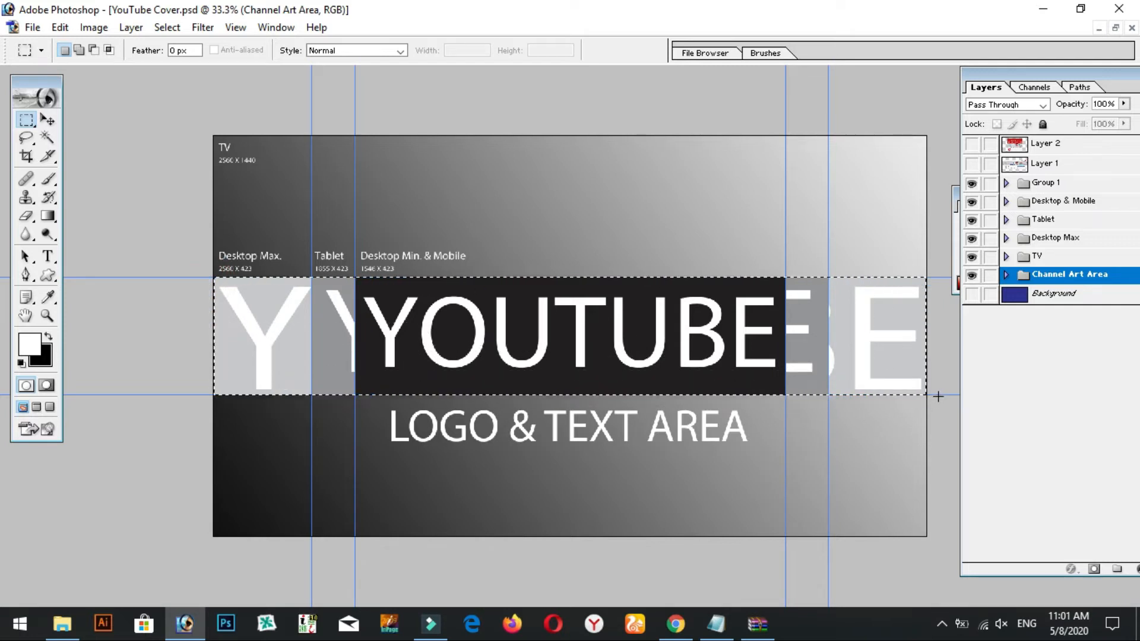
pyautogui.click(47, 121)
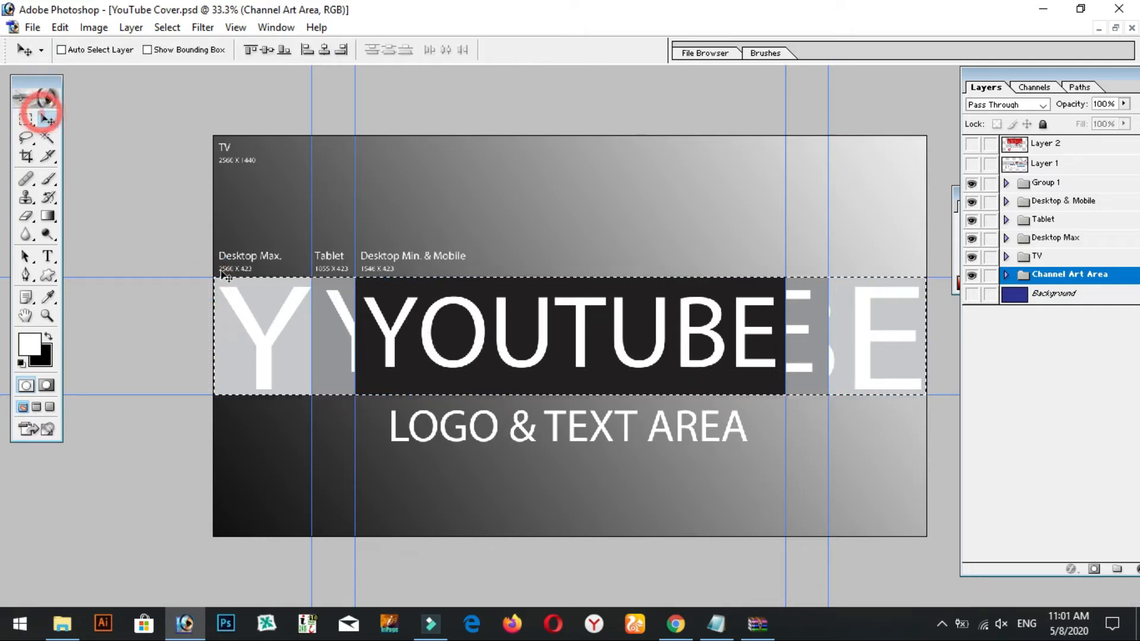
# Deselect the band and hide the Group 1, Desktop & Mobile, Tablet, Desktop Max and TV groups
pyautogui.hotkey('ctrl', 'd')
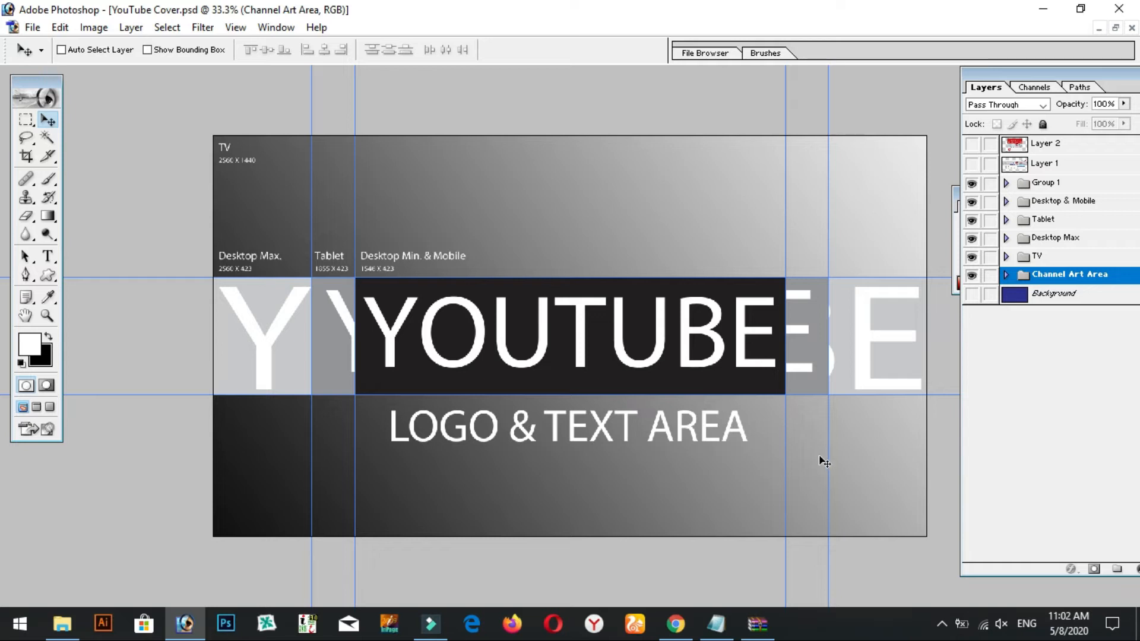
pyautogui.click(971, 183)
pyautogui.click(972, 202)
pyautogui.click(971, 220)
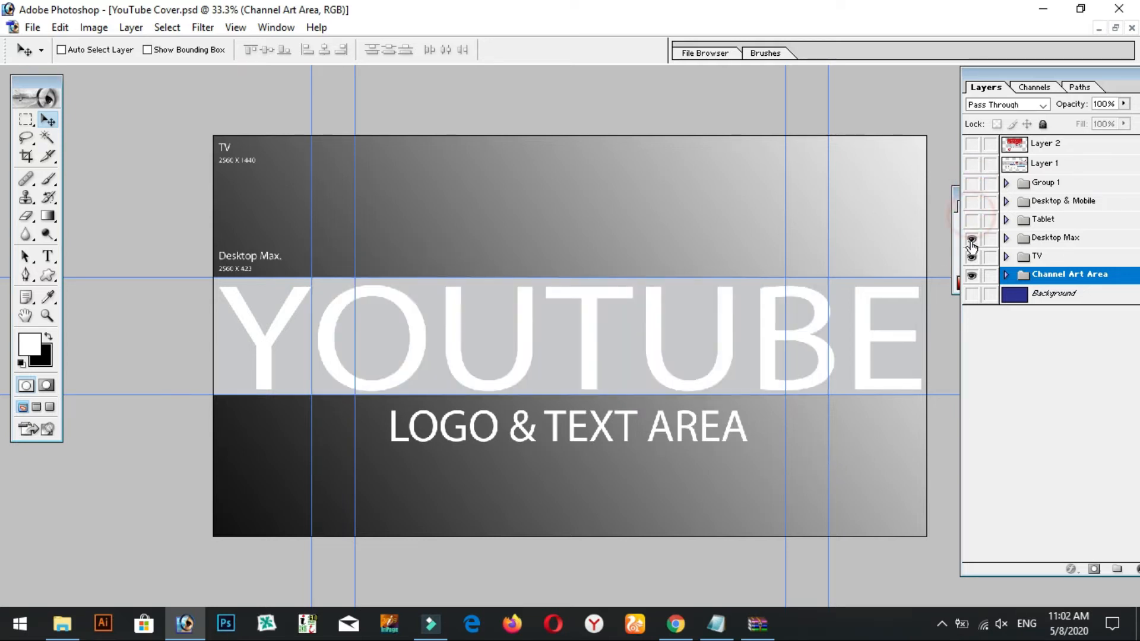
pyautogui.click(972, 238)
pyautogui.click(972, 257)
# Expand the Channel Art Area group and hide both its LOGO & TEXT AREA layer and the whole group
pyautogui.click(972, 275)
pyautogui.click(971, 276)
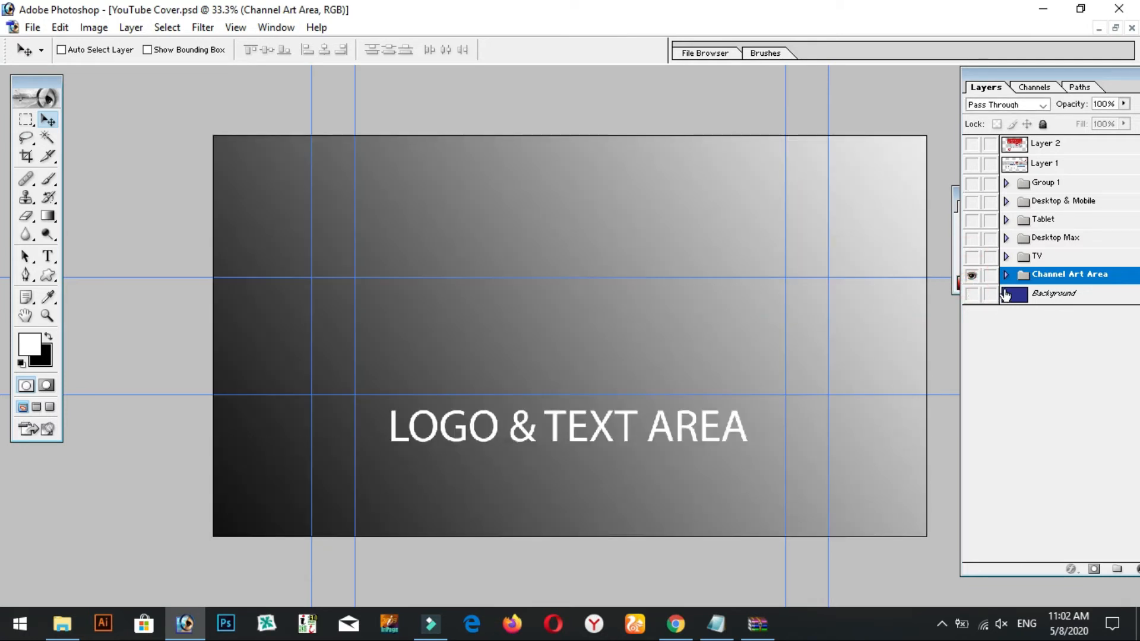
pyautogui.click(1006, 275)
pyautogui.click(971, 294)
pyautogui.click(972, 275)
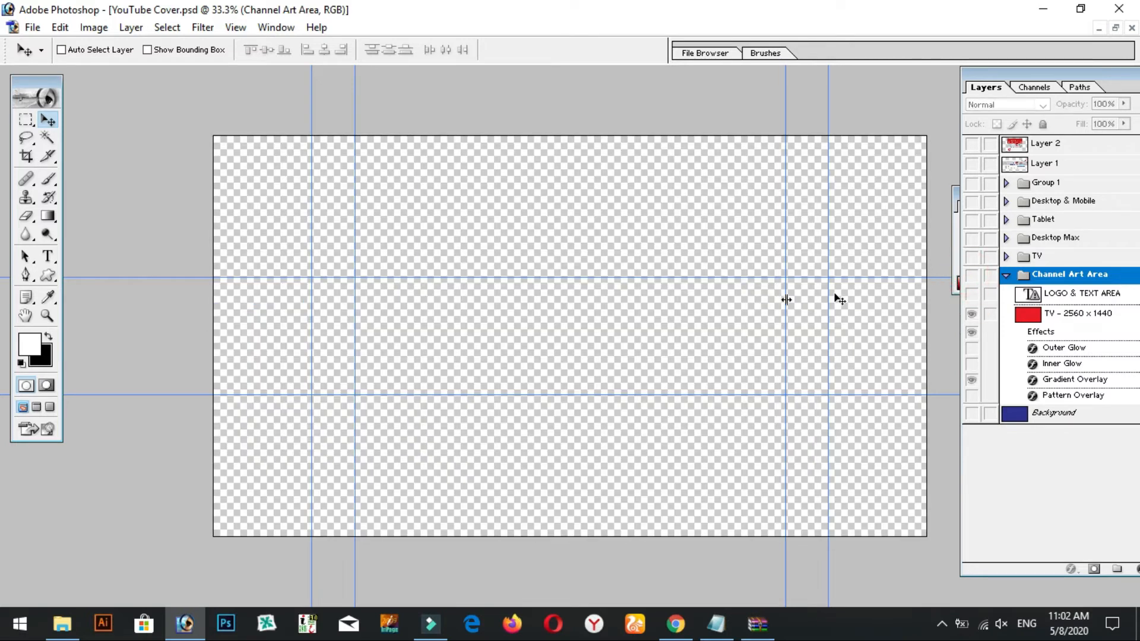
pyautogui.click(971, 275)
pyautogui.click(971, 276)
# Marquee-select the full-width band between the horizontal guides, fill it with black on a new layer above all others, and deselect
pyautogui.click(25, 119)
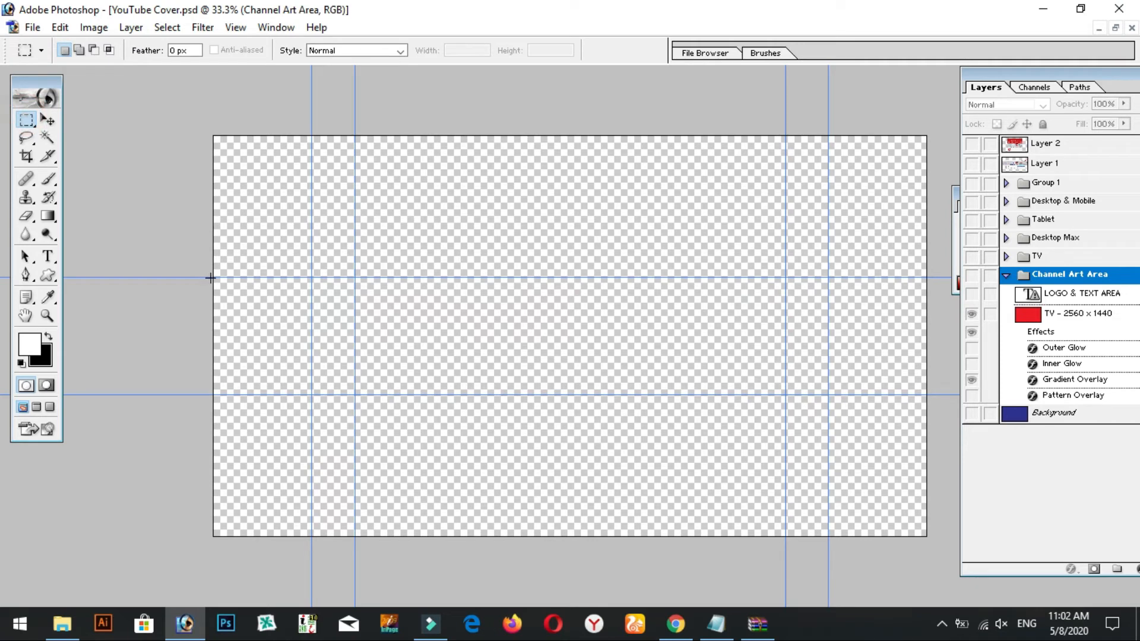
pyautogui.moveTo(858, 410); pyautogui.dragTo(938, 397)
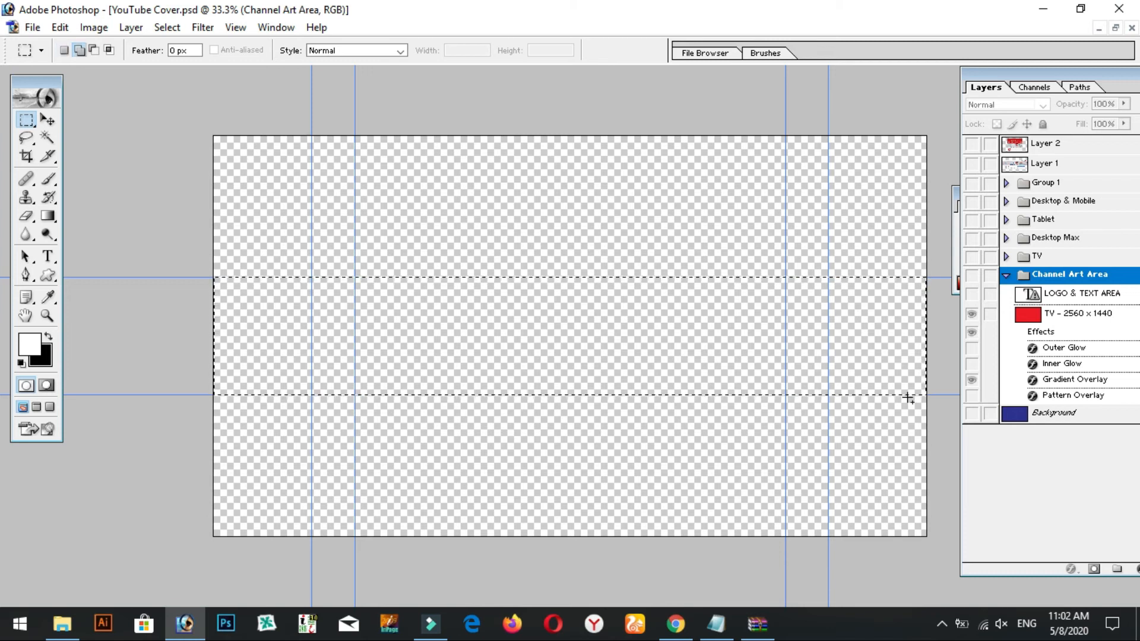
pyautogui.hotkey('ctrl', 'shift', 'alt', 'n')
pyautogui.press('x')
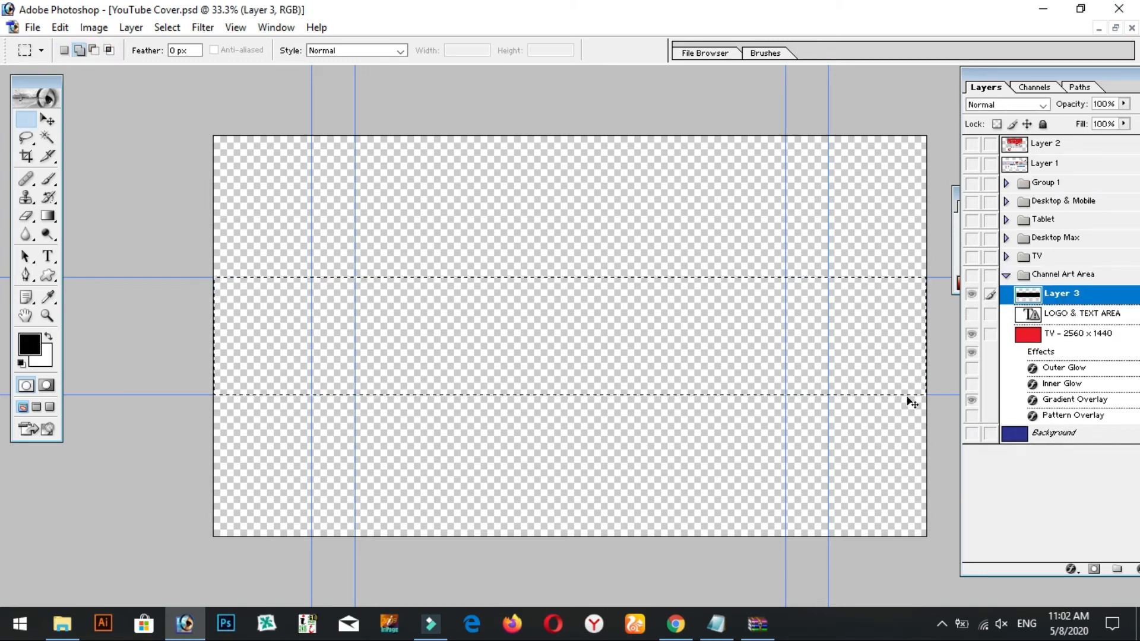
pyautogui.hotkey('alt', 'BackSpace')
pyautogui.hotkey('ctrl', 'shift', ']')
pyautogui.hotkey('ctrl', 'd')
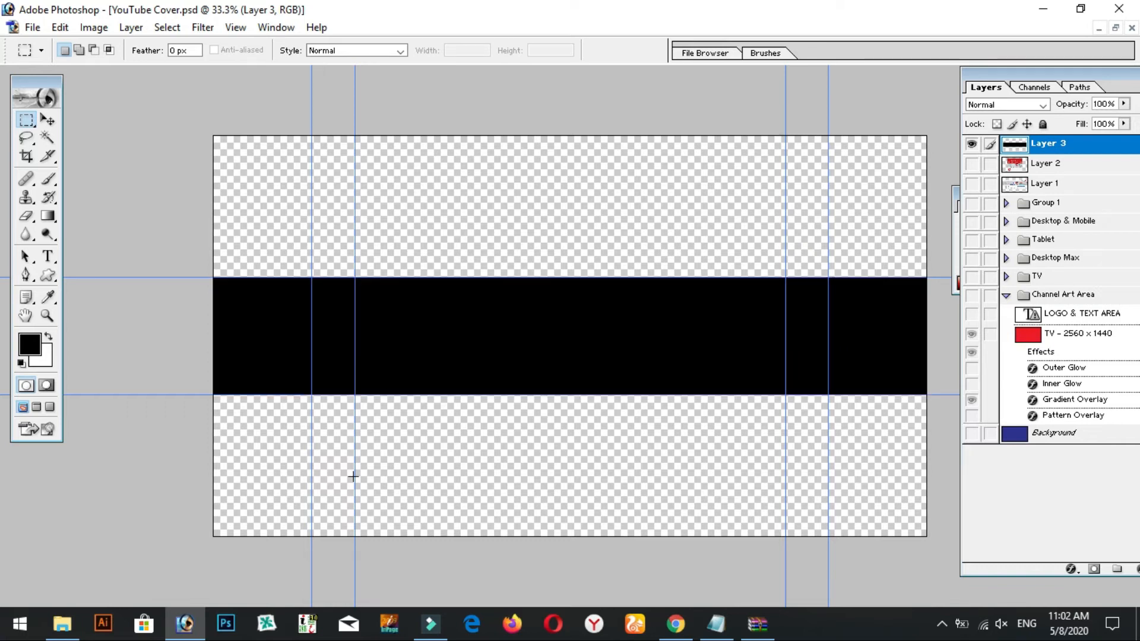
# Set the foreground color to pure red and recolor the black band on Layer 3 with it
pyautogui.click(31, 344)
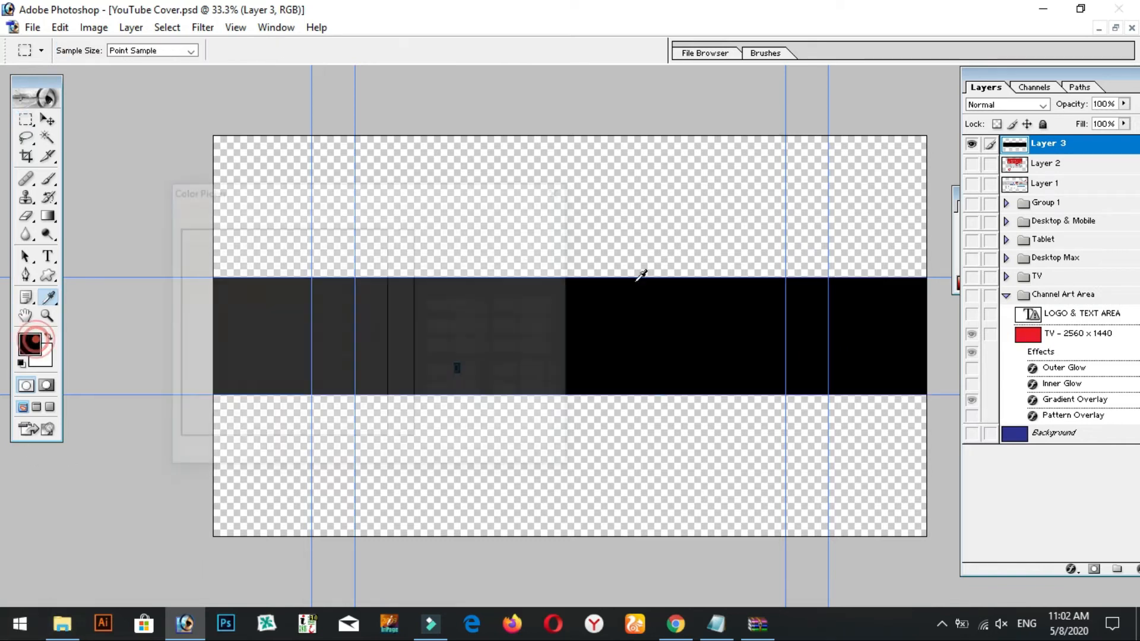
pyautogui.moveTo(358, 263); pyautogui.dragTo(415, 220)
pyautogui.click(561, 220)
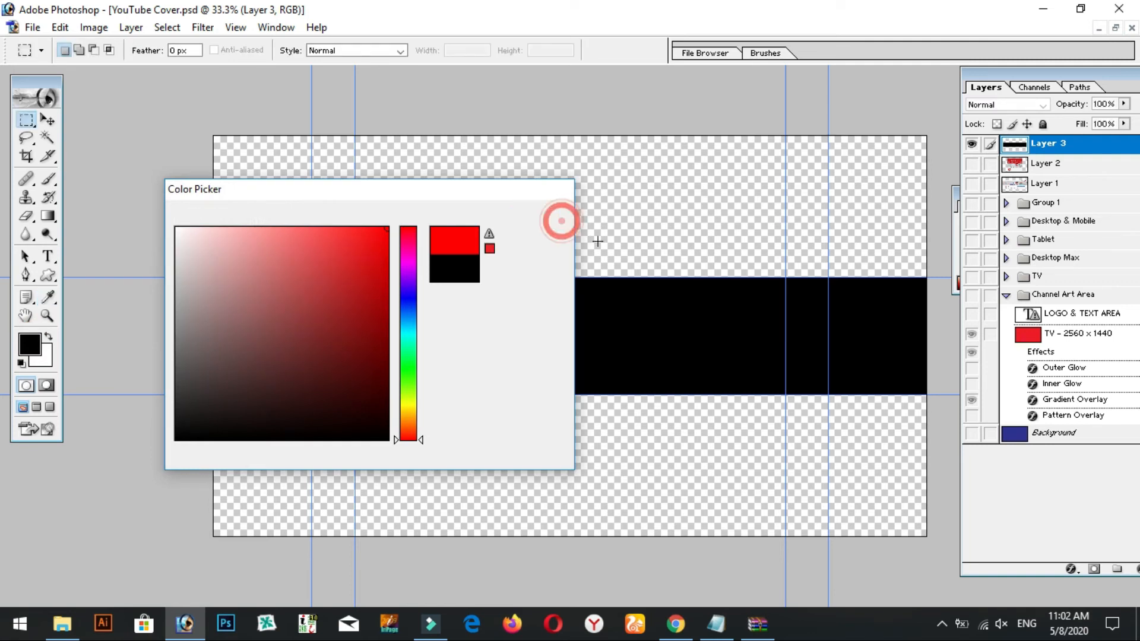
pyautogui.press('v')
pyautogui.click(743, 344)
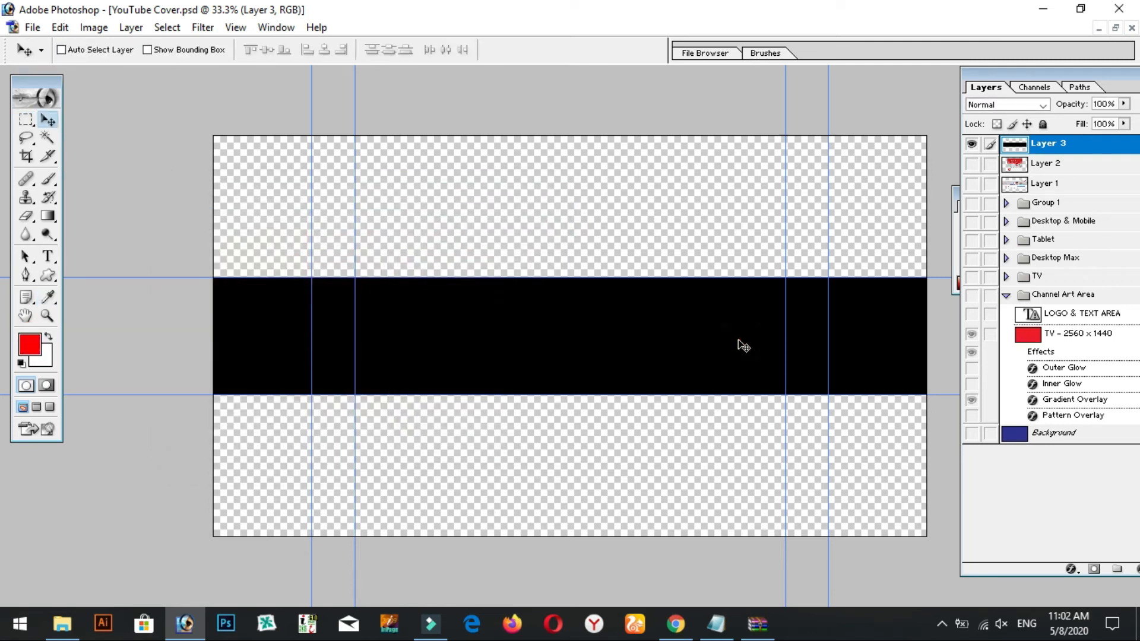
pyautogui.hotkey('shift', 'alt', 'BackSpace')
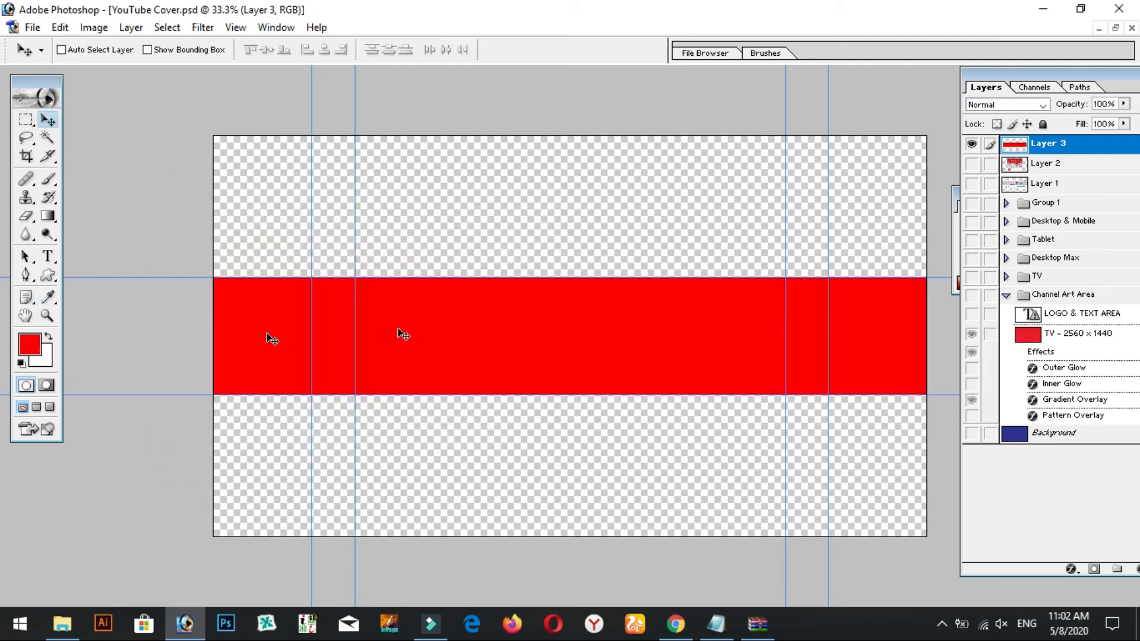
# Start a Futura Md BT Bold text line at 126.45 pt on the red band and make its text white
pyautogui.click(48, 256)
pyautogui.click(454, 339)
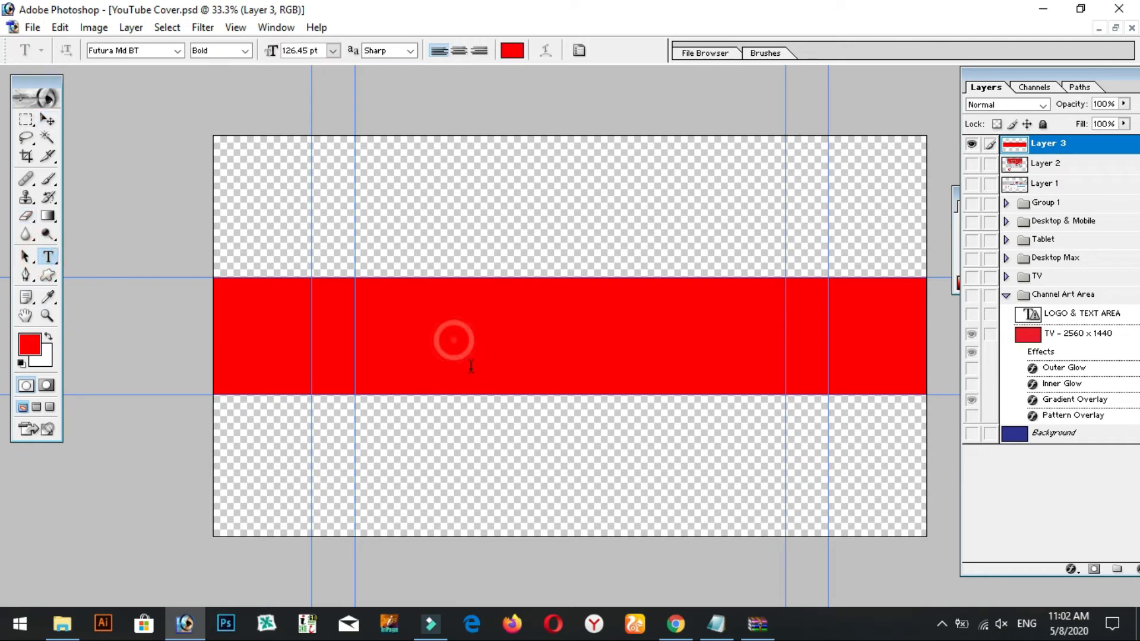
pyautogui.write('My')
pyautogui.press('BackSpace')
pyautogui.press('BackSpace')
pyautogui.write('Technica')
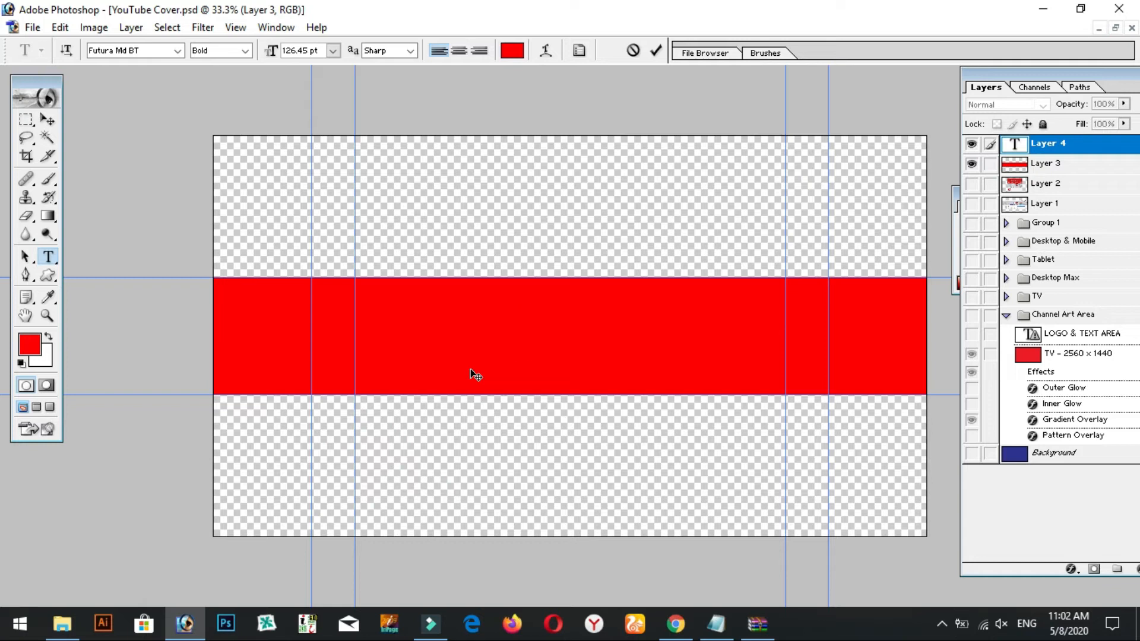
pyautogui.hotkey('ctrl', 'a')
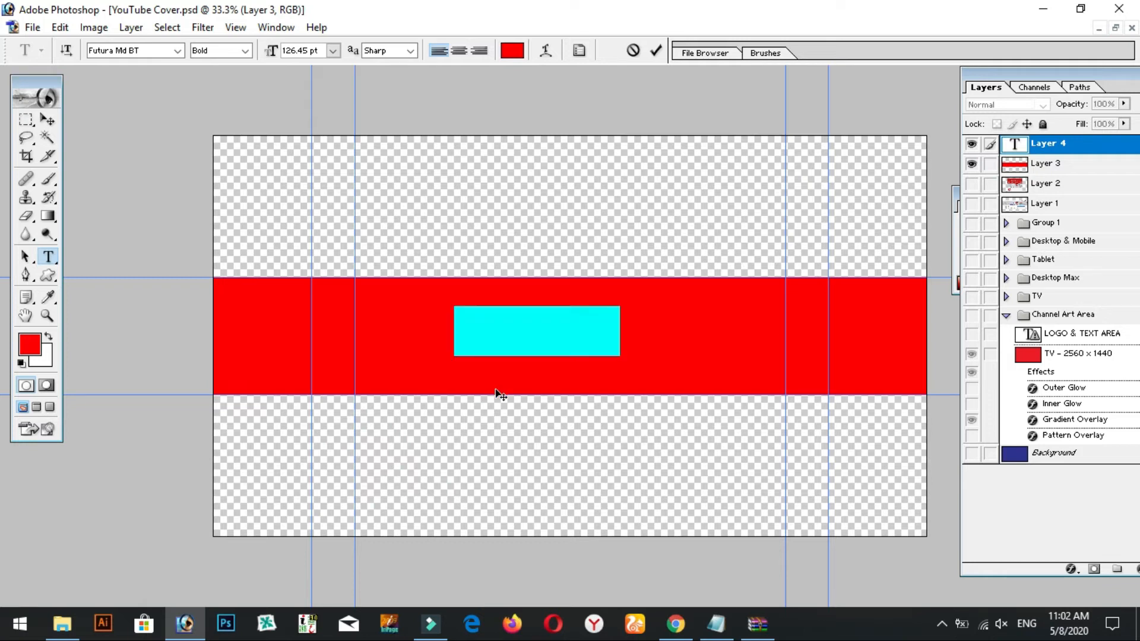
pyautogui.click(53, 336)
pyautogui.click(572, 331)
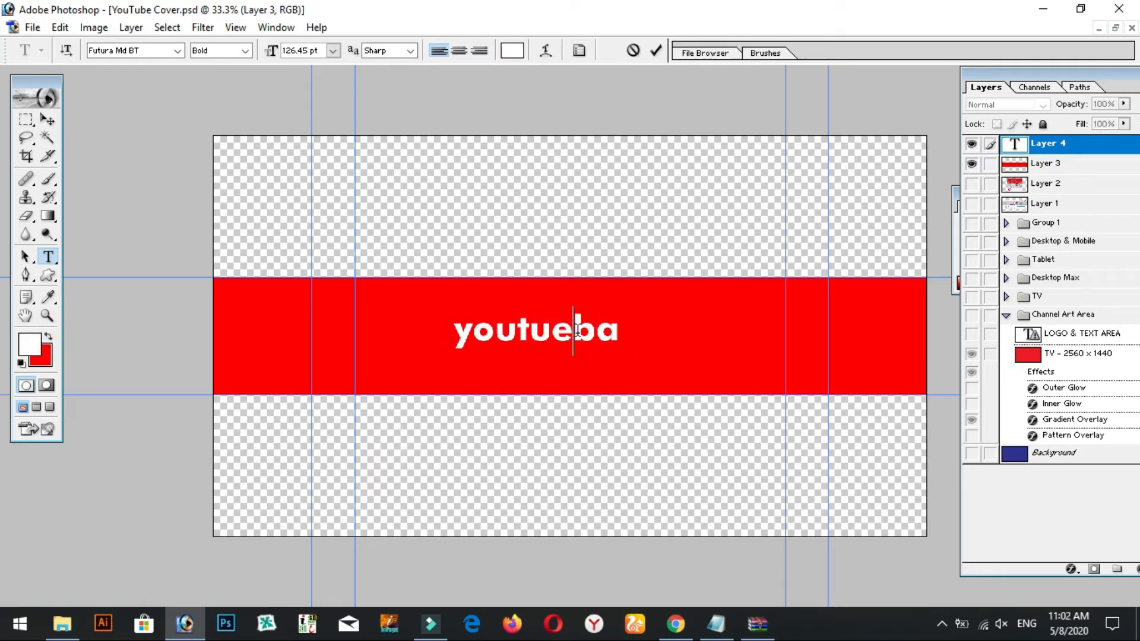
# Replace the placeholder text on the band with YOUTUBE and commit it
pyautogui.write('a')
pyautogui.hotkey('ctrl', 'a')
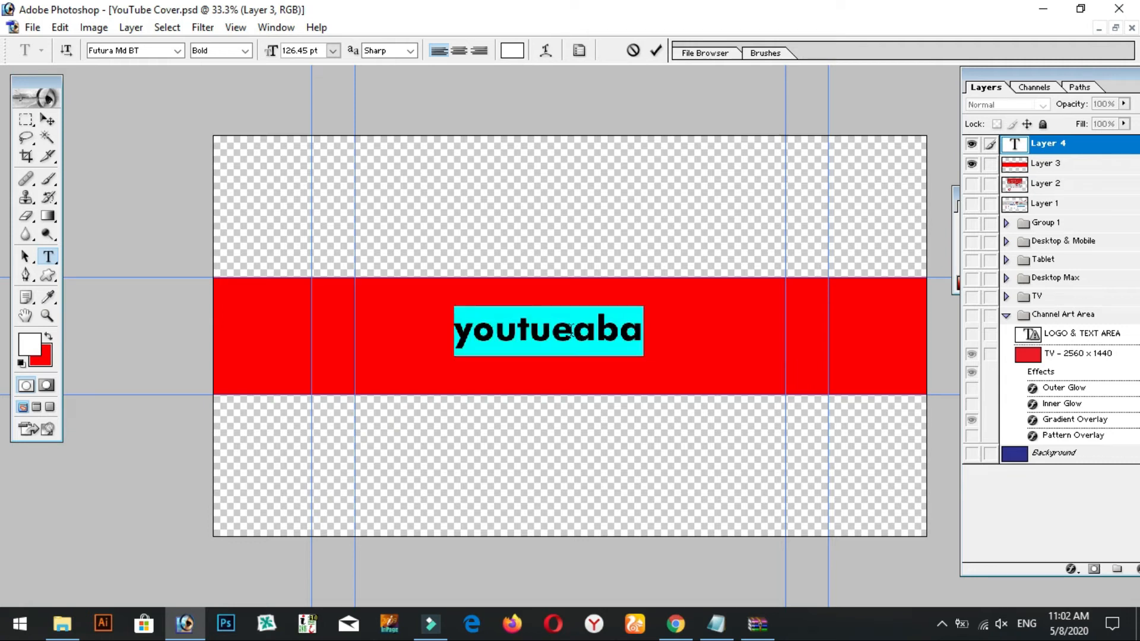
pyautogui.write('YOUTUBE')
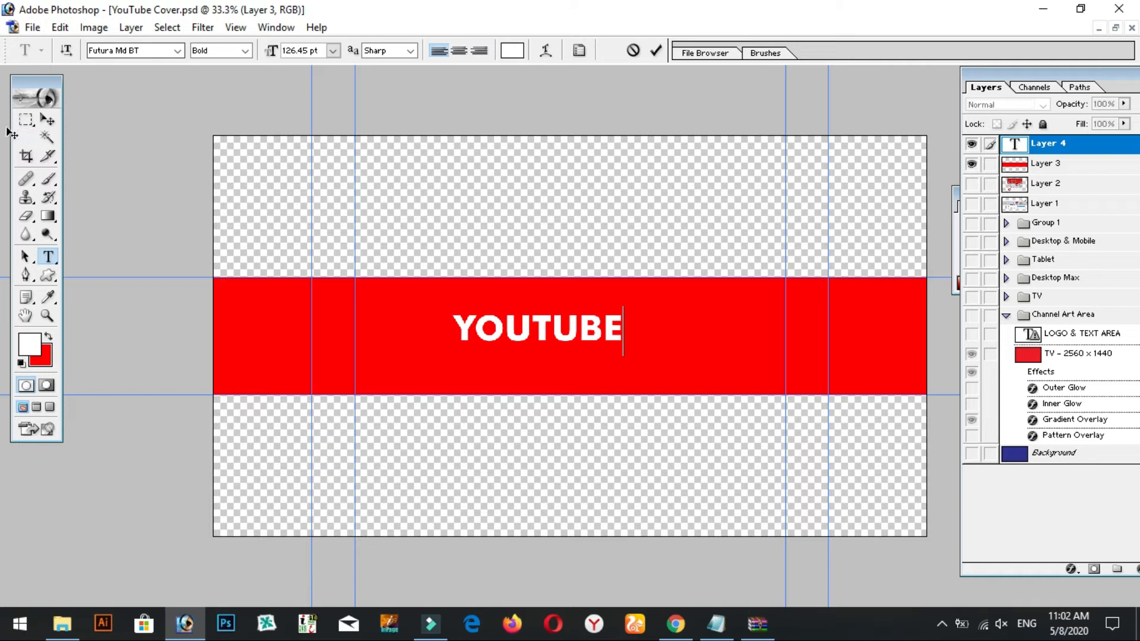
pyautogui.click(48, 119)
# Enlarge the YOUTUBE text to nearly twice its size and move it to start at the left inner vertical guide
pyautogui.hotkey('ctrl', 't')
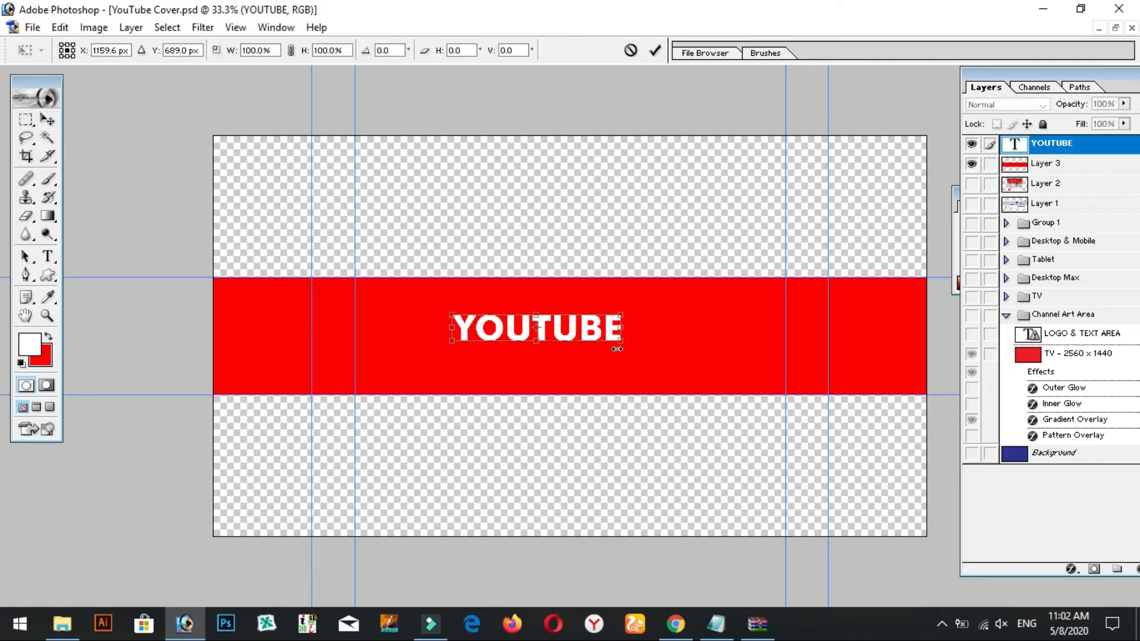
pyautogui.moveTo(623, 342); pyautogui.dragTo(723, 379)
pyautogui.press('Return')
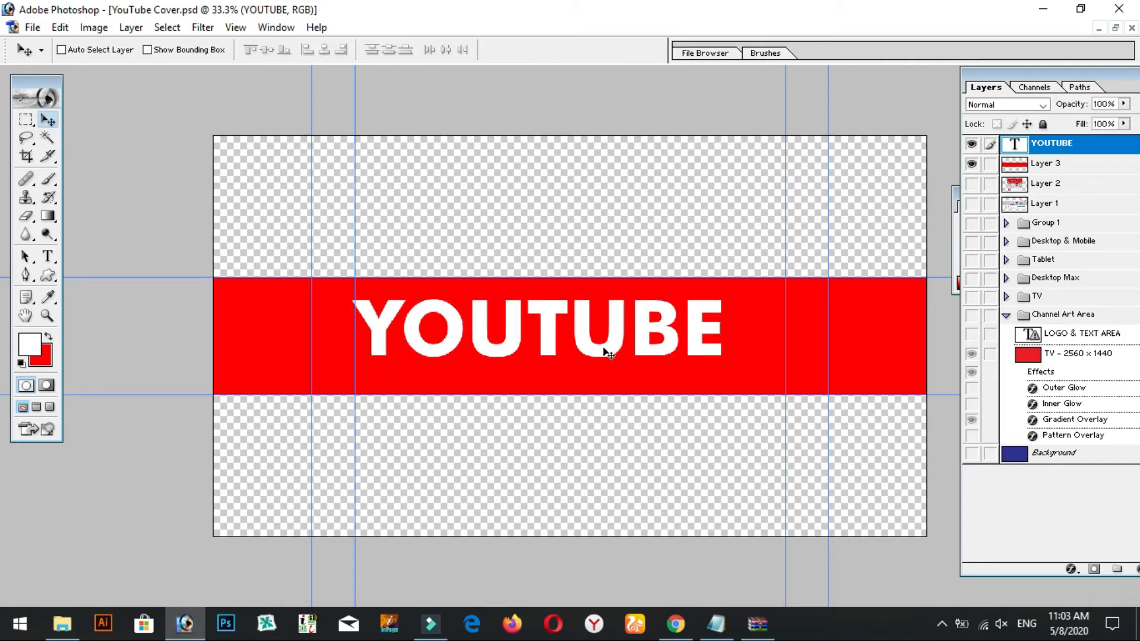
pyautogui.hotkey('ctrl', 't')
pyautogui.moveTo(722, 357); pyautogui.dragTo(704, 355)
pyautogui.press('Return')
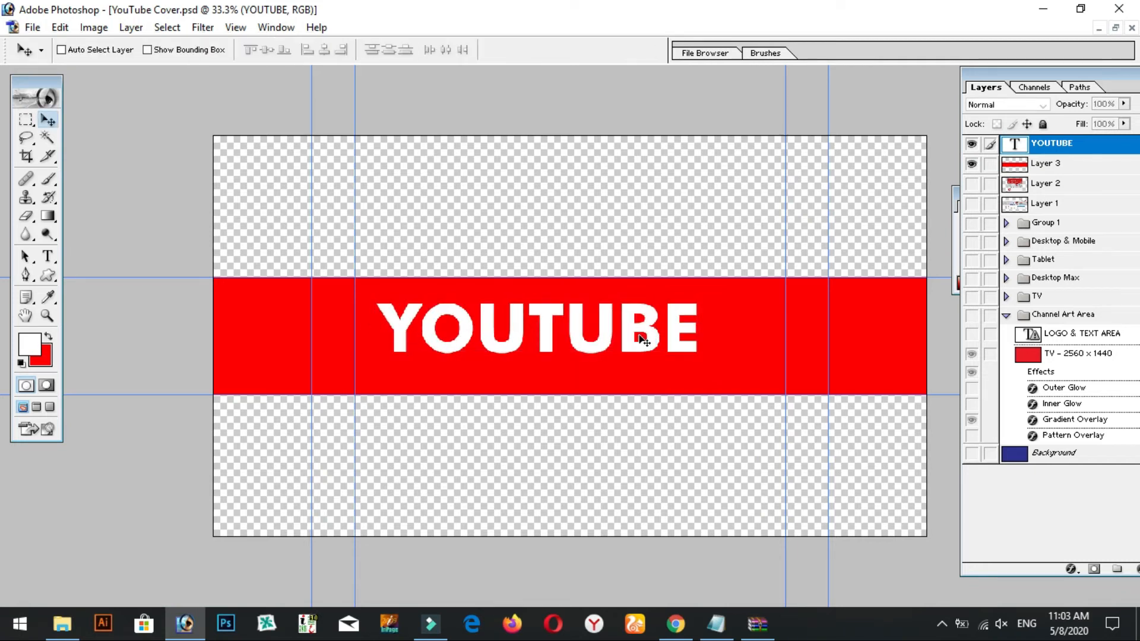
pyautogui.moveTo(638, 337); pyautogui.dragTo(618, 347)
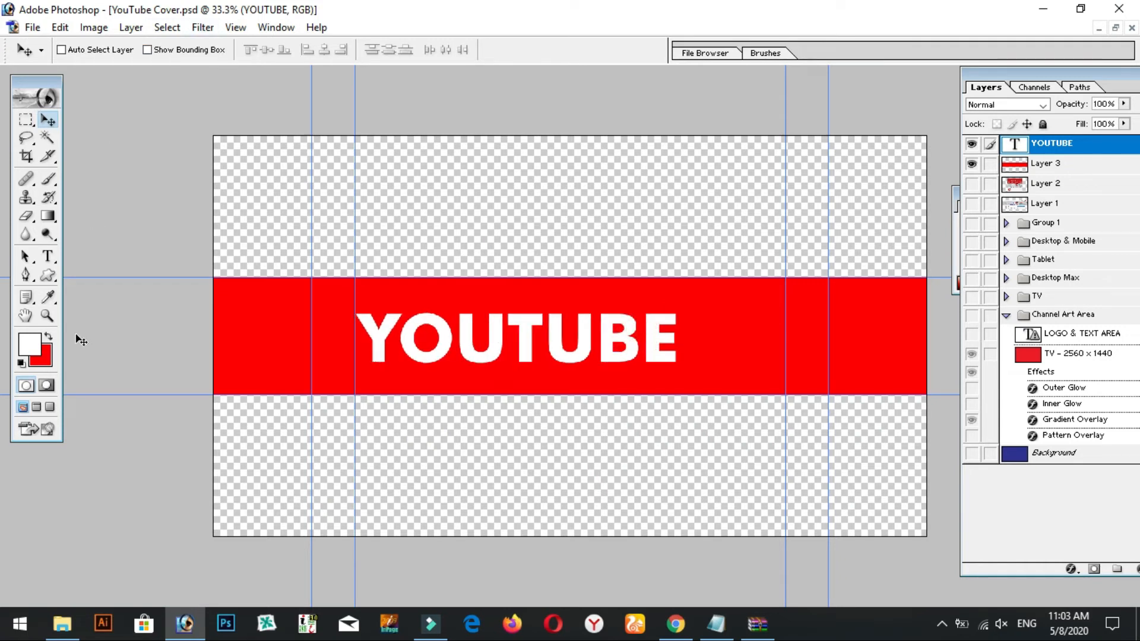
# Draw a white light bulb custom shape to the right of the YOUTUBE text
pyautogui.moveTo(48, 276); pyautogui.dragTo(101, 354)
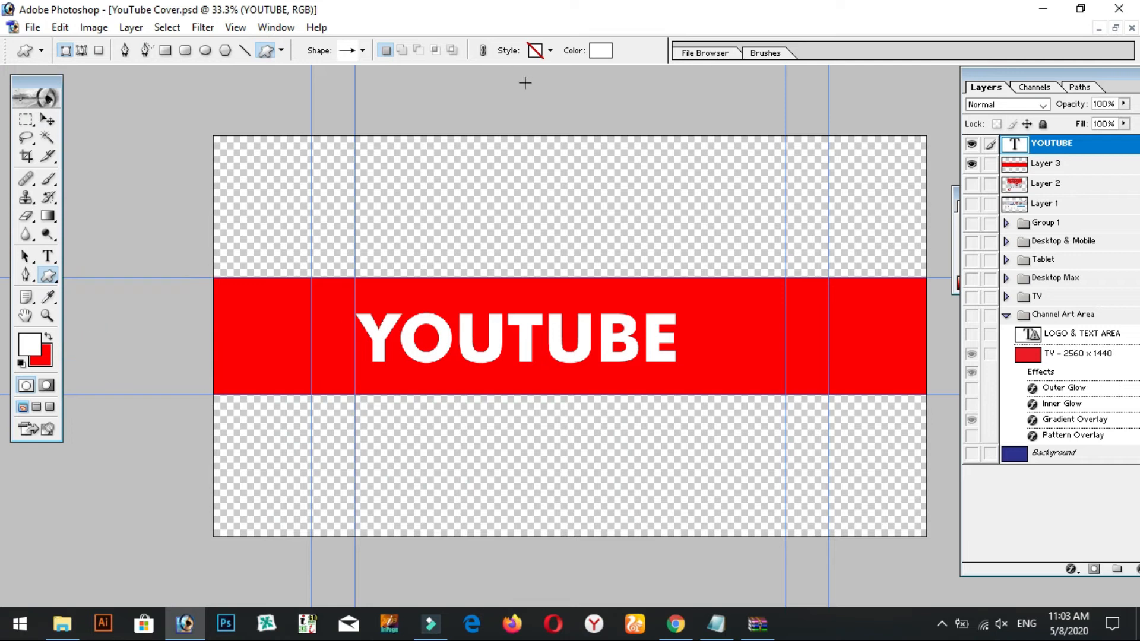
pyautogui.click(362, 51)
pyautogui.moveTo(444, 126); pyautogui.dragTo(442, 152)
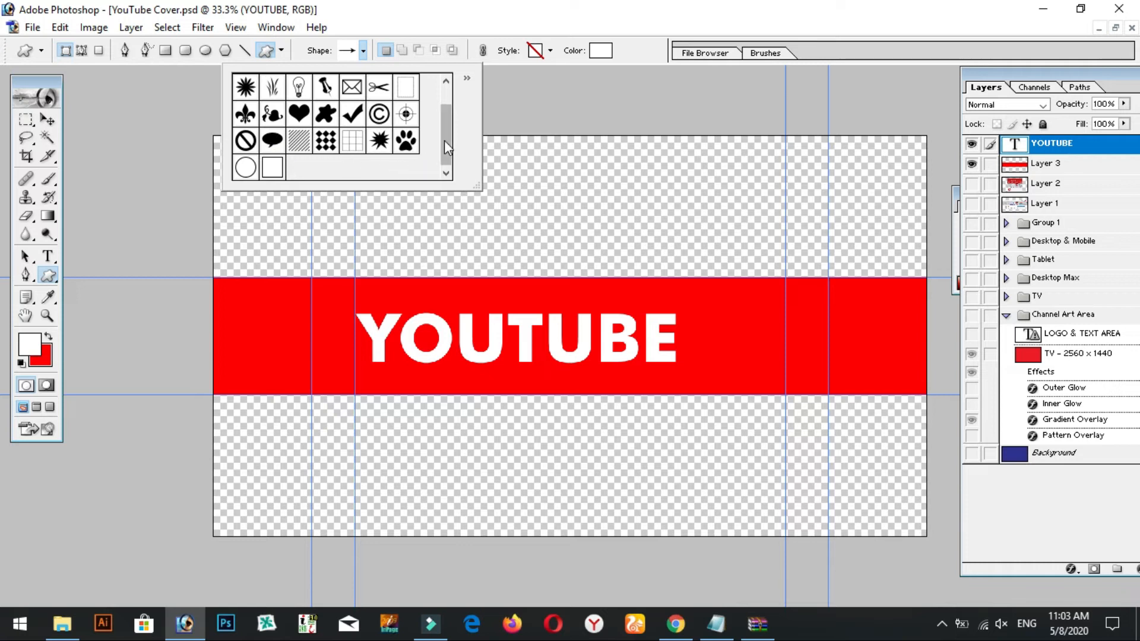
pyautogui.moveTo(445, 140); pyautogui.dragTo(446, 126)
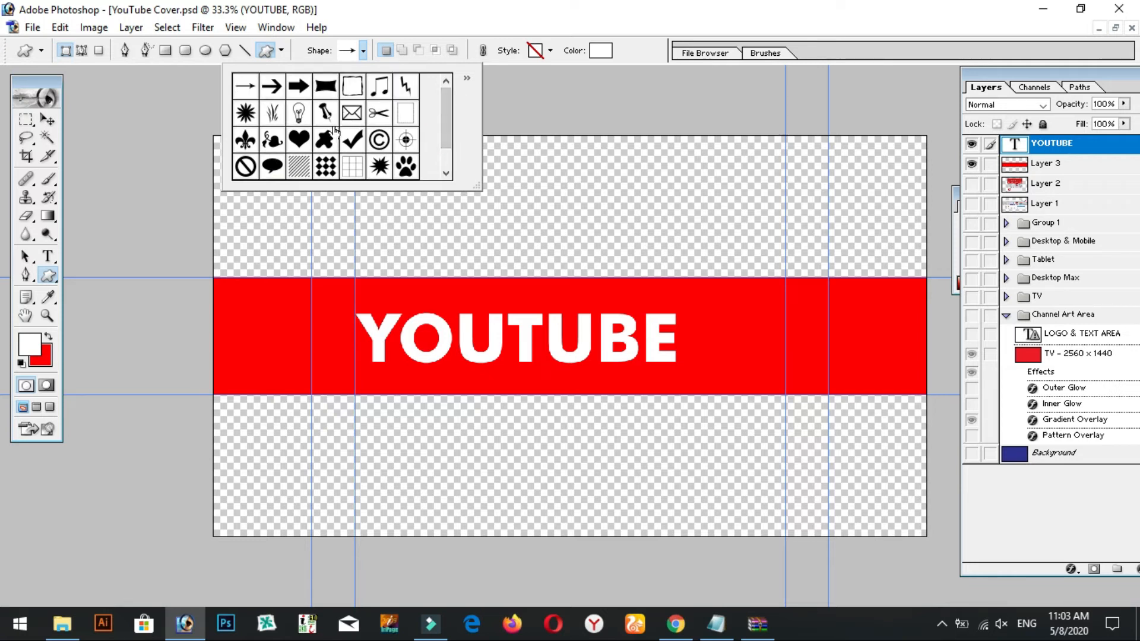
pyautogui.click(306, 114)
pyautogui.moveTo(706, 329); pyautogui.dragTo(869, 451)
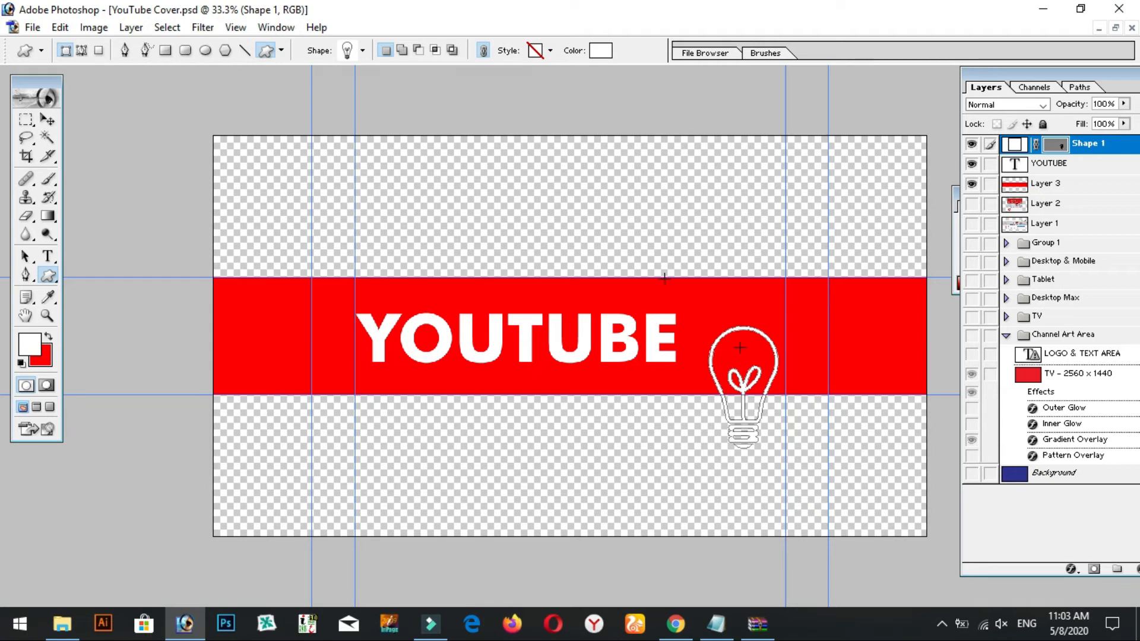
# Move the light bulb up onto the red band beside the right inner guide and scale it to 78.2%
pyautogui.click(48, 120)
pyautogui.moveTo(722, 365); pyautogui.dragTo(731, 313)
pyautogui.hotkey('ctrl', 't')
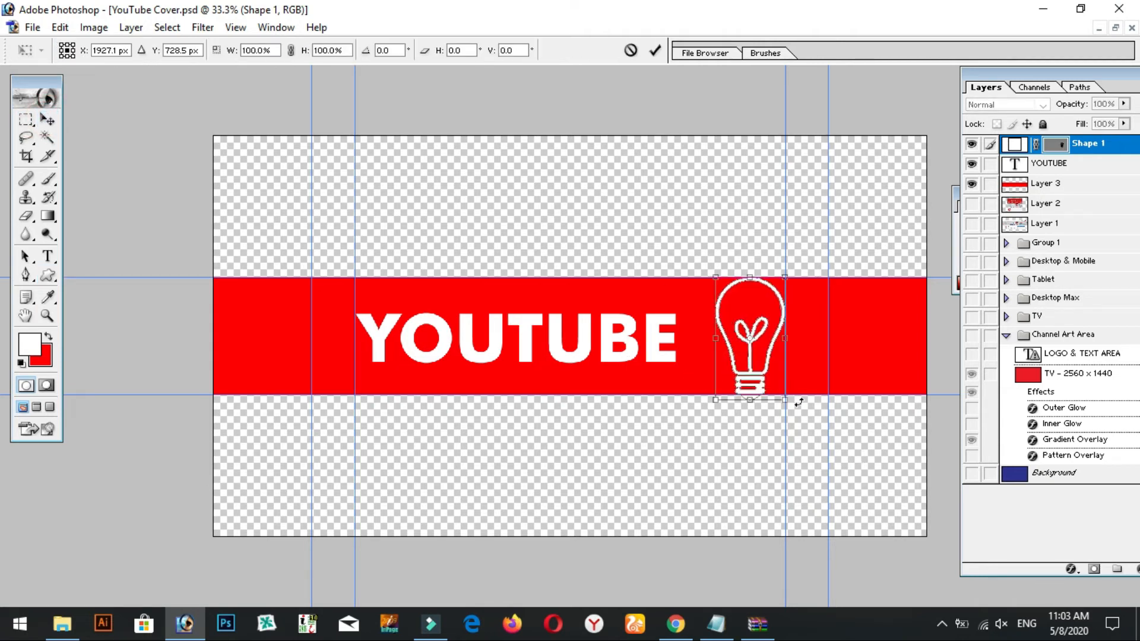
pyautogui.moveTo(784, 395); pyautogui.dragTo(779, 386)
pyautogui.press('Return')
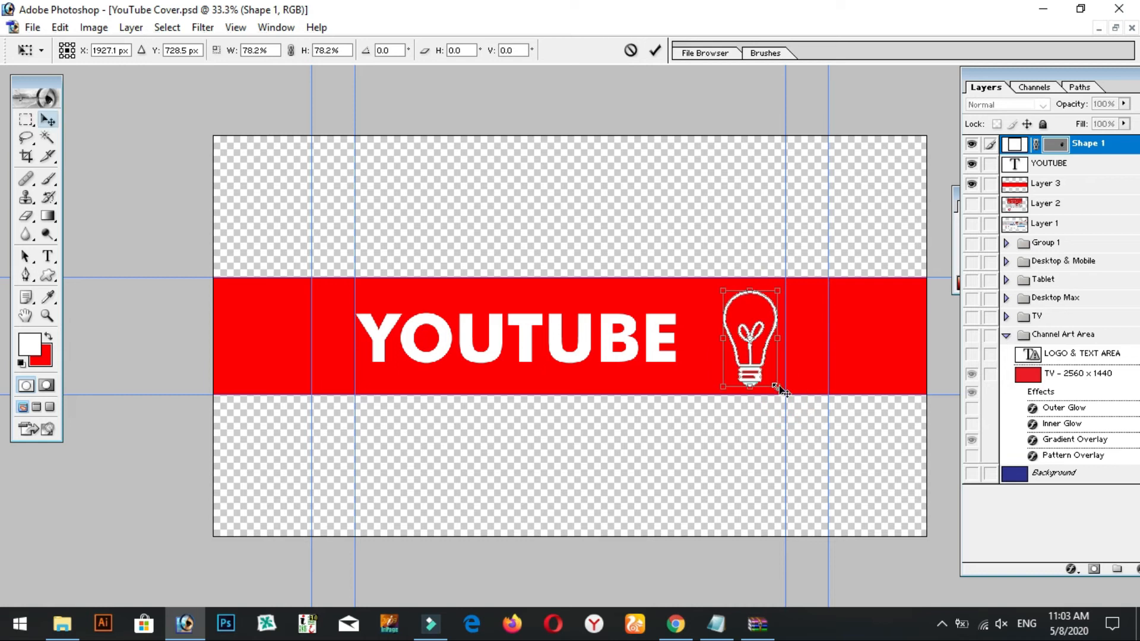
# Move the YOUTUBE text slightly toward the light bulb and activate the Rectangular Marquee tool
pyautogui.moveTo(676, 346)
pyautogui.mouseDown()
pyautogui.moveTo(713, 340)
pyautogui.moveTo(691, 343)
pyautogui.mouseUp()
pyautogui.click(26, 119)
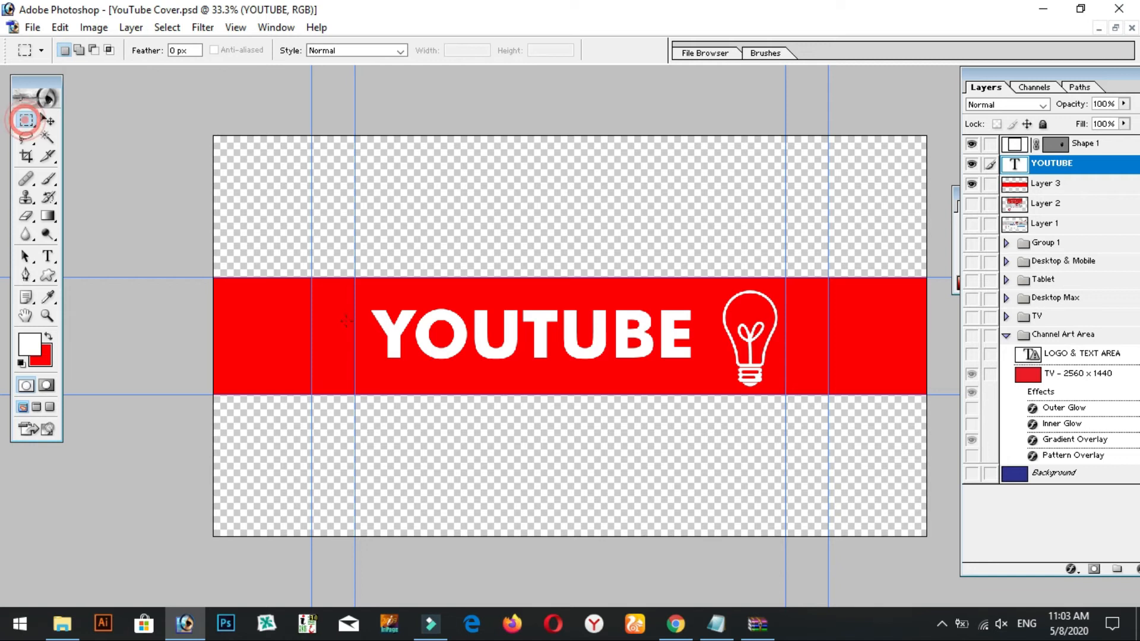